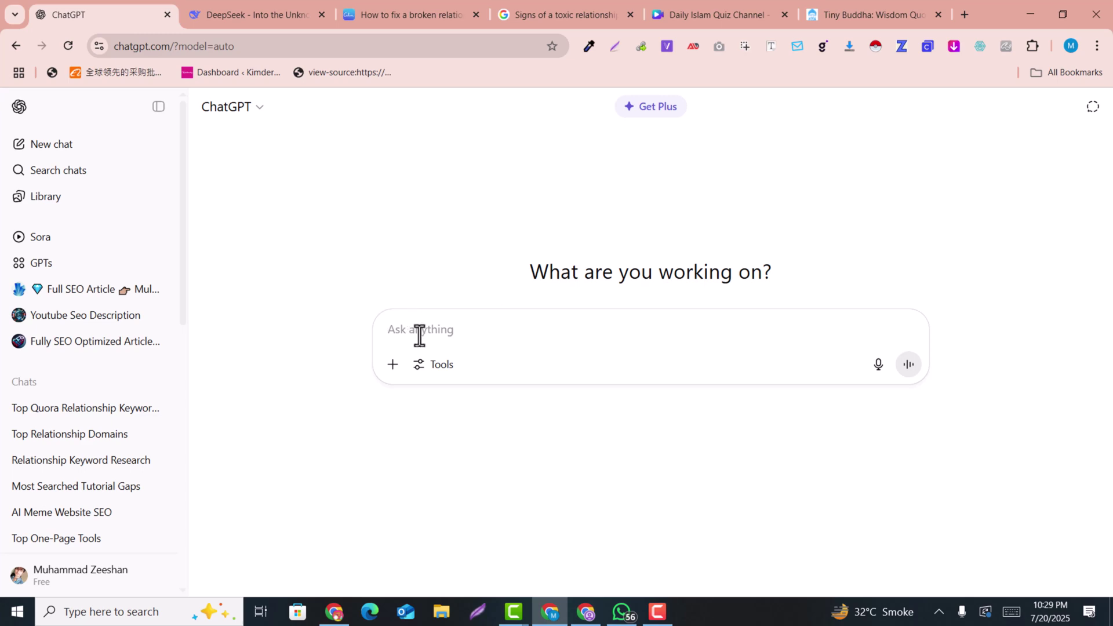
Submit a prompt for a table of 30 low-difficulty "Relationships" keywords where Quora ranks on top, with number, Keyword, Keyword Difficulty and Search Volume Worldwide columns.
{"action": "key", "text": "ctrl+v"}
{"action": "left_click", "coordinate": [682, 365]}
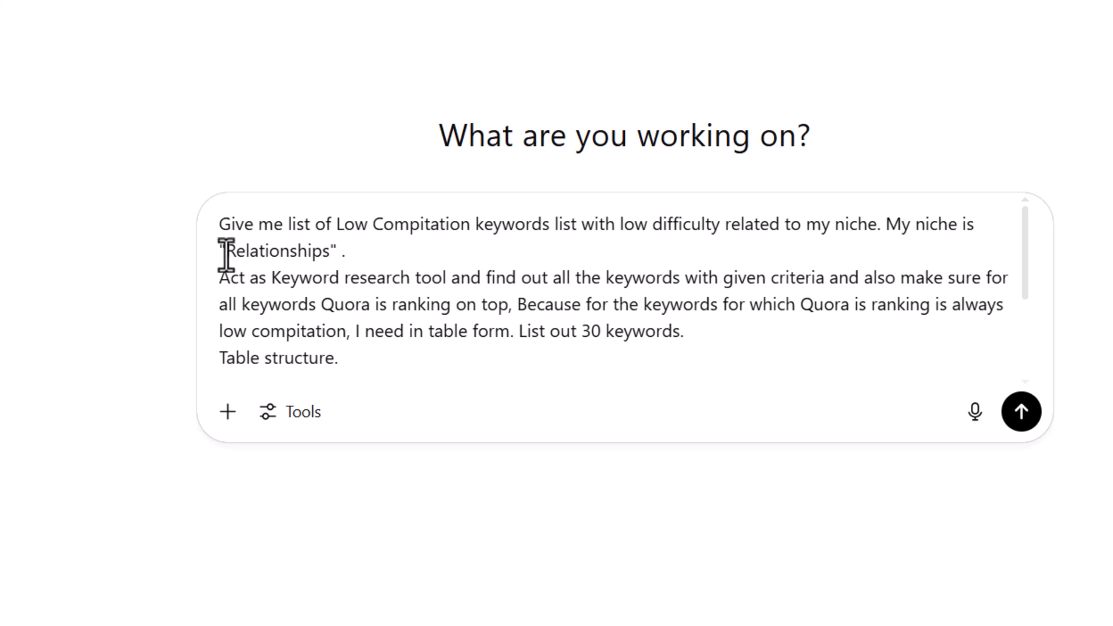
{"action": "left_click_drag", "start_coordinate": [225, 255], "coordinate": [326, 253]}
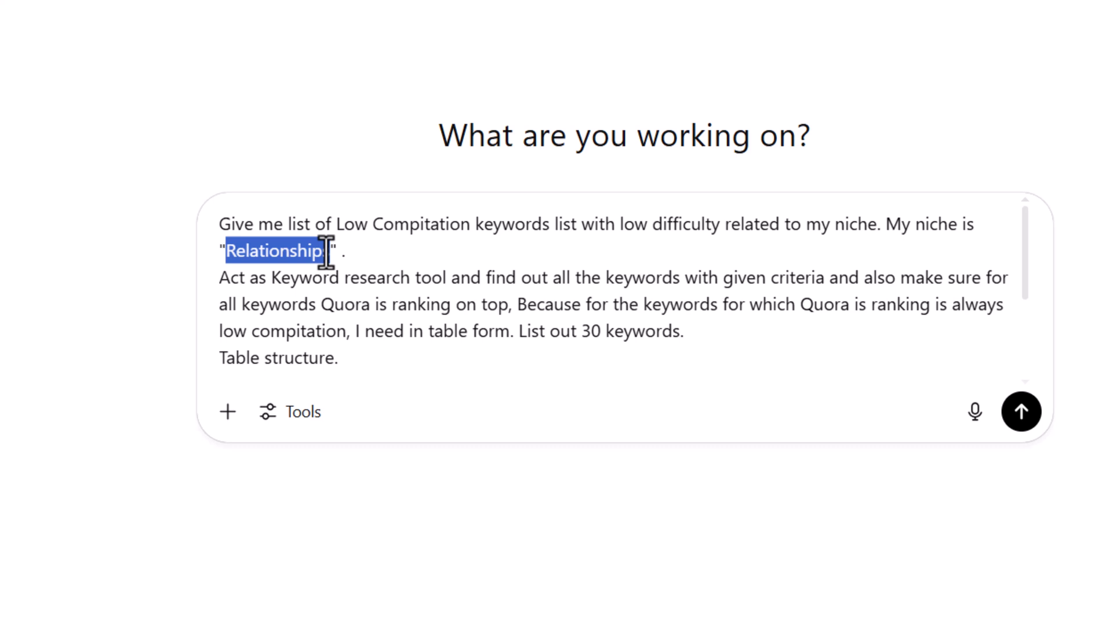
{"action": "left_click", "coordinate": [326, 253]}
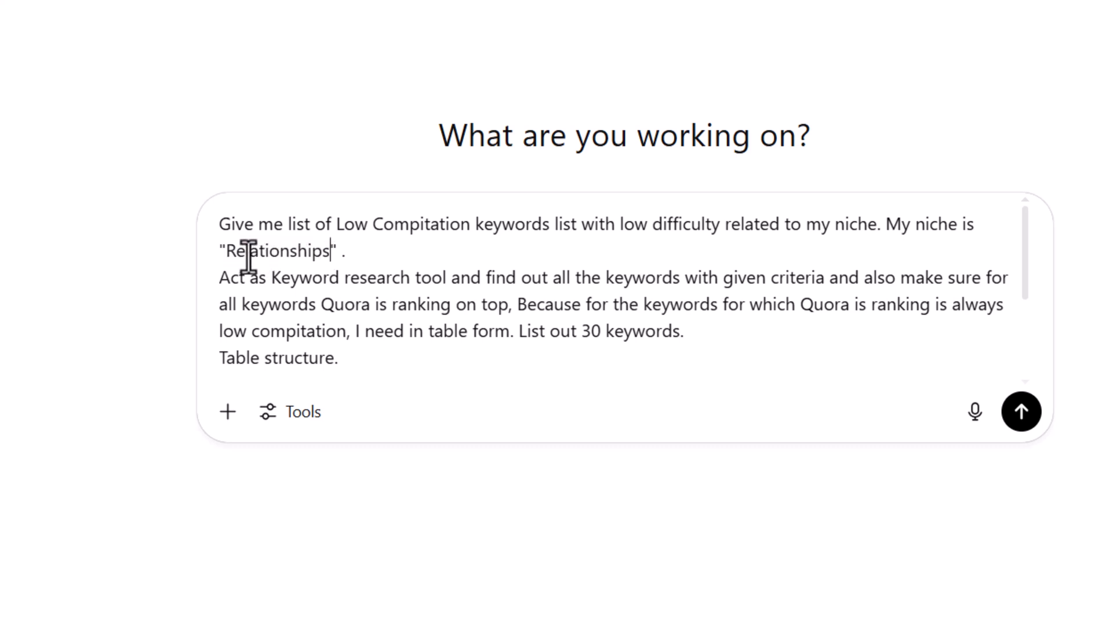
{"action": "left_click_drag", "start_coordinate": [224, 255], "coordinate": [323, 255]}
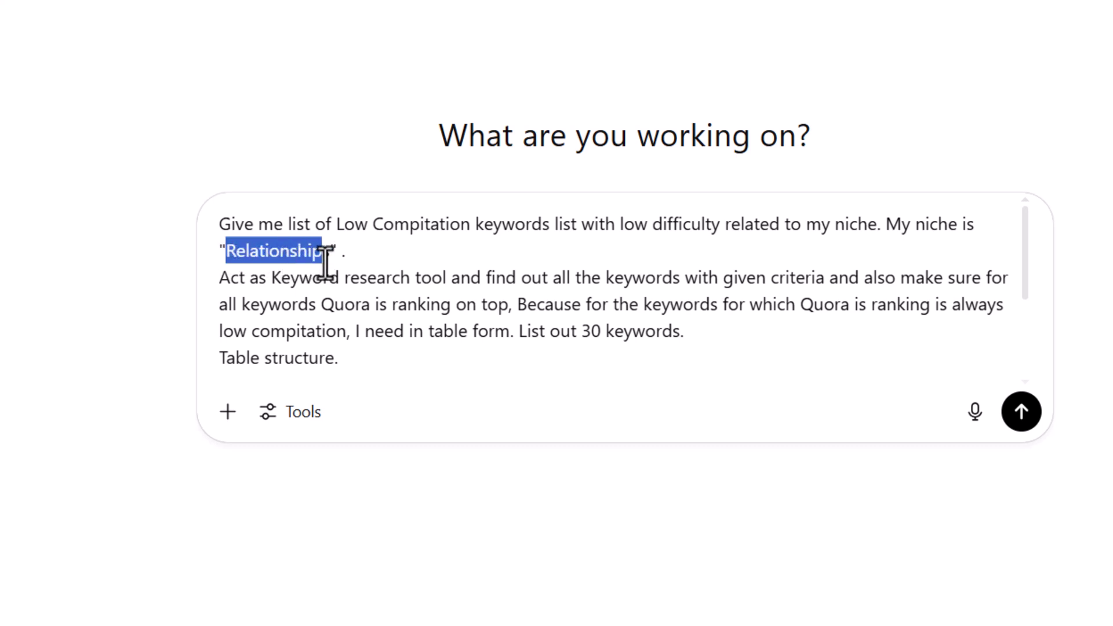
{"action": "scroll", "coordinate": [415, 301], "scroll_direction": "down", "scroll_amount": 3}
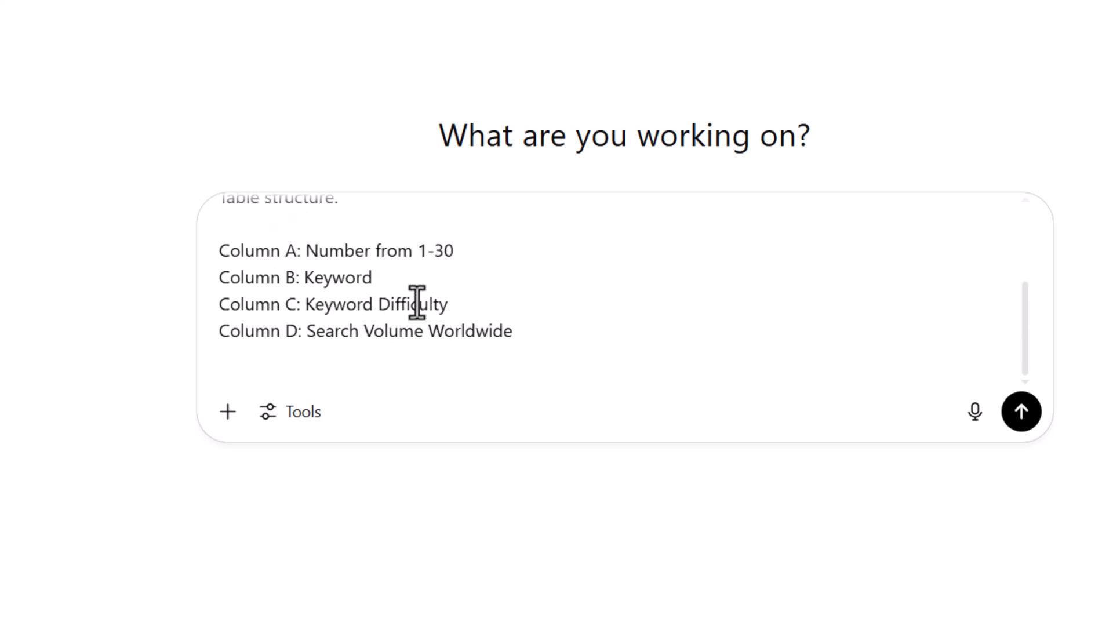
{"action": "left_click", "coordinate": [1020, 413]}
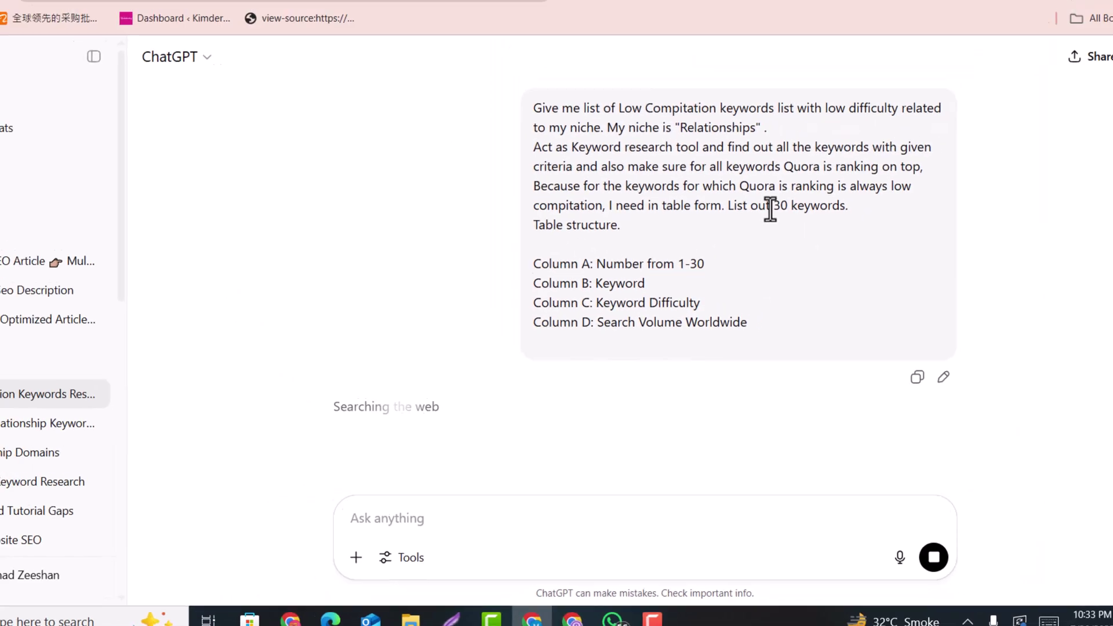
Review the generated keyword table against the prompt's requested count, KD column and Quora ranking condition.
{"action": "double_click", "coordinate": [780, 209]}
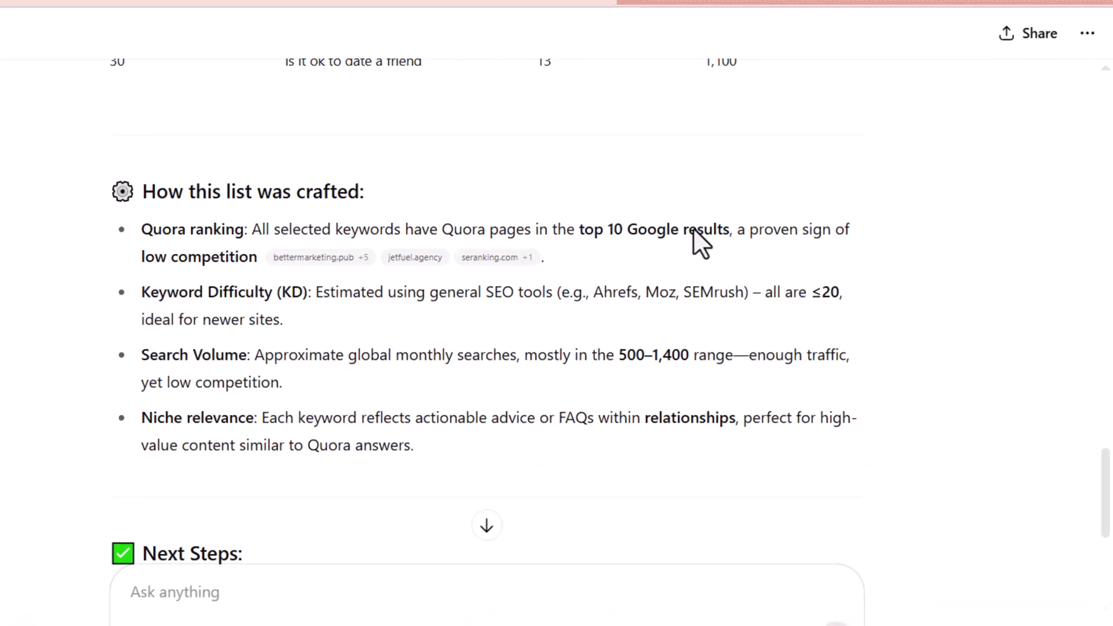
{"action": "scroll", "coordinate": [803, 250], "scroll_direction": "up", "scroll_amount": 15}
{"action": "scroll", "coordinate": [687, 226], "scroll_direction": "down", "scroll_amount": 14}
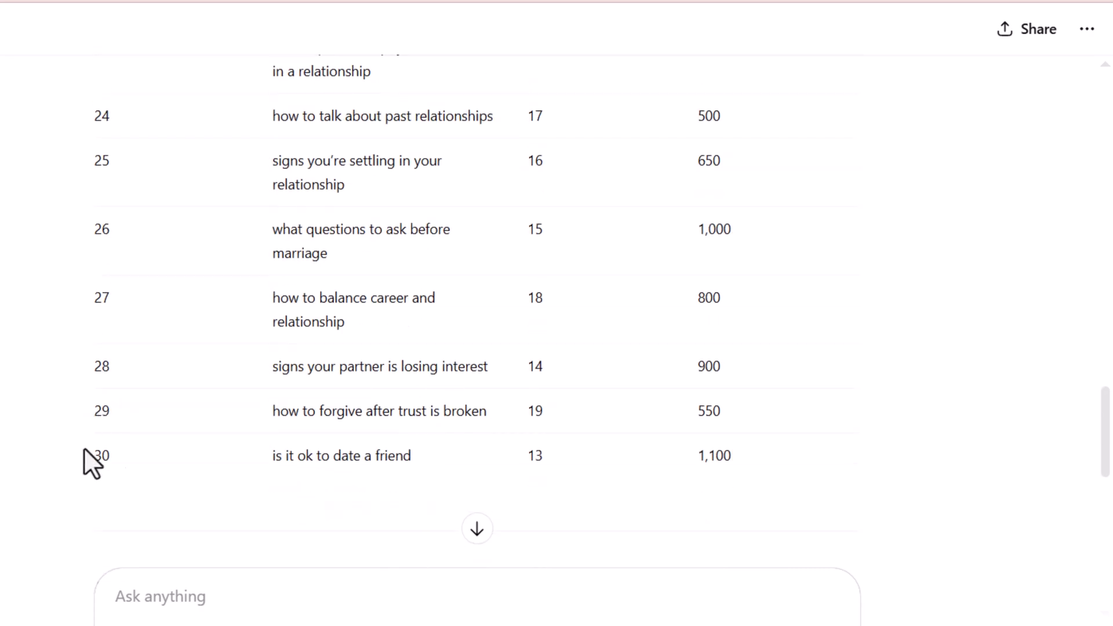
{"action": "scroll", "coordinate": [664, 430], "scroll_direction": "up", "scroll_amount": 15}
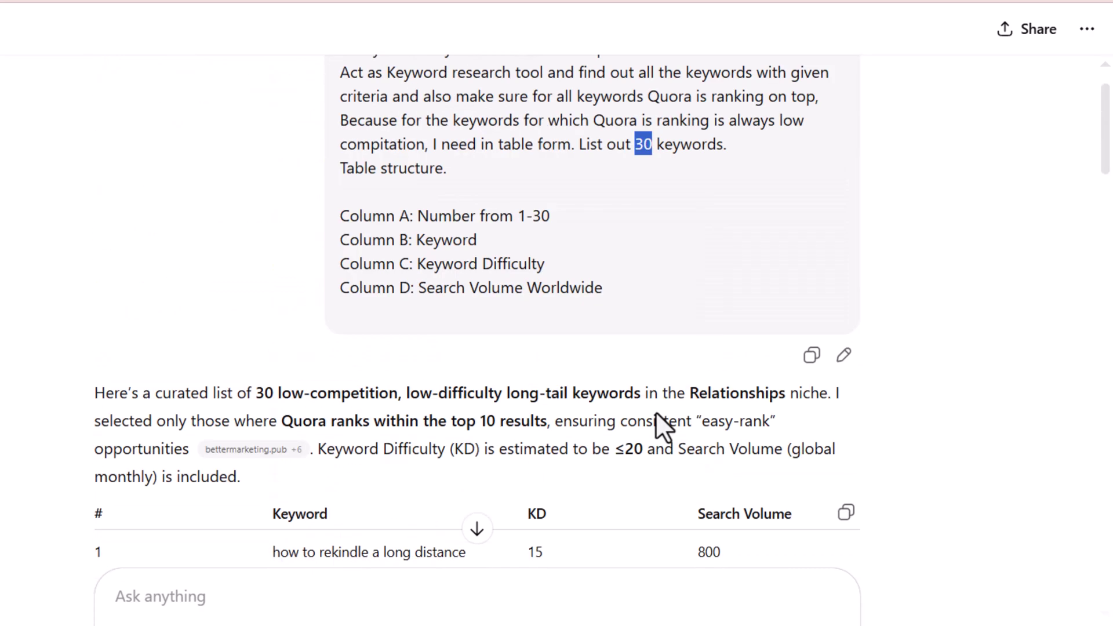
{"action": "scroll", "coordinate": [482, 430], "scroll_direction": "down", "scroll_amount": 3}
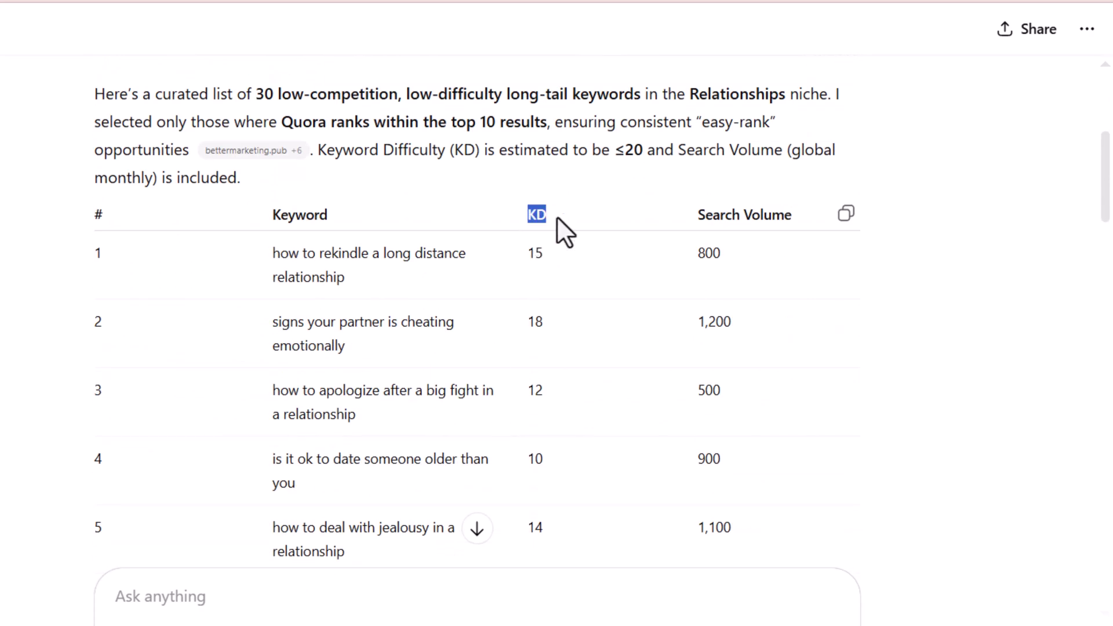
{"action": "scroll", "coordinate": [532, 388], "scroll_direction": "up", "scroll_amount": 6}
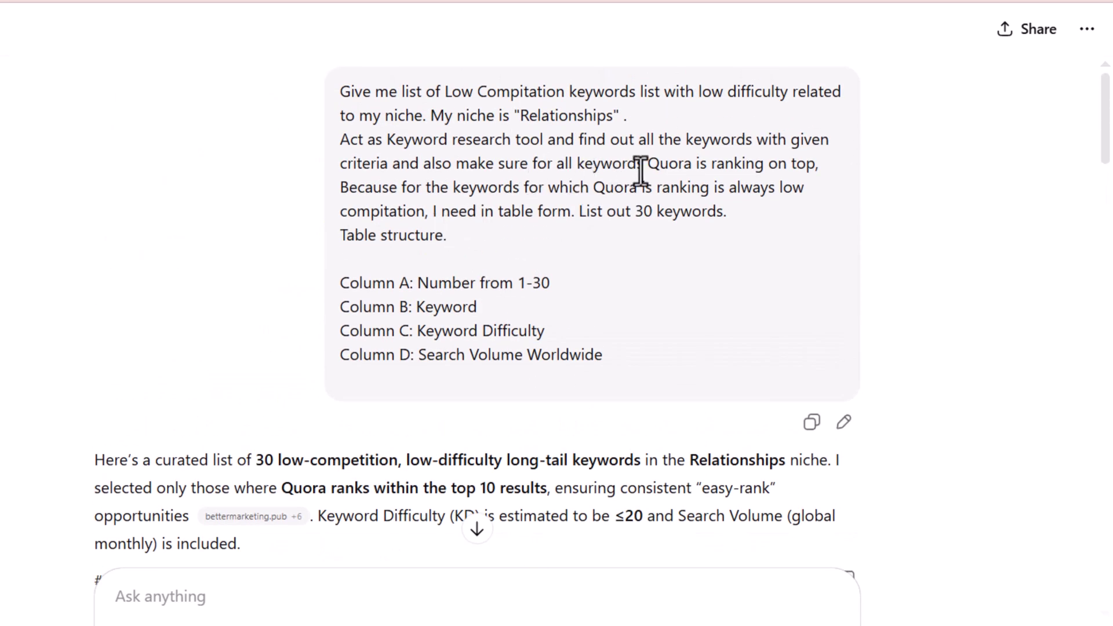
{"action": "left_click_drag", "start_coordinate": [648, 168], "coordinate": [821, 168]}
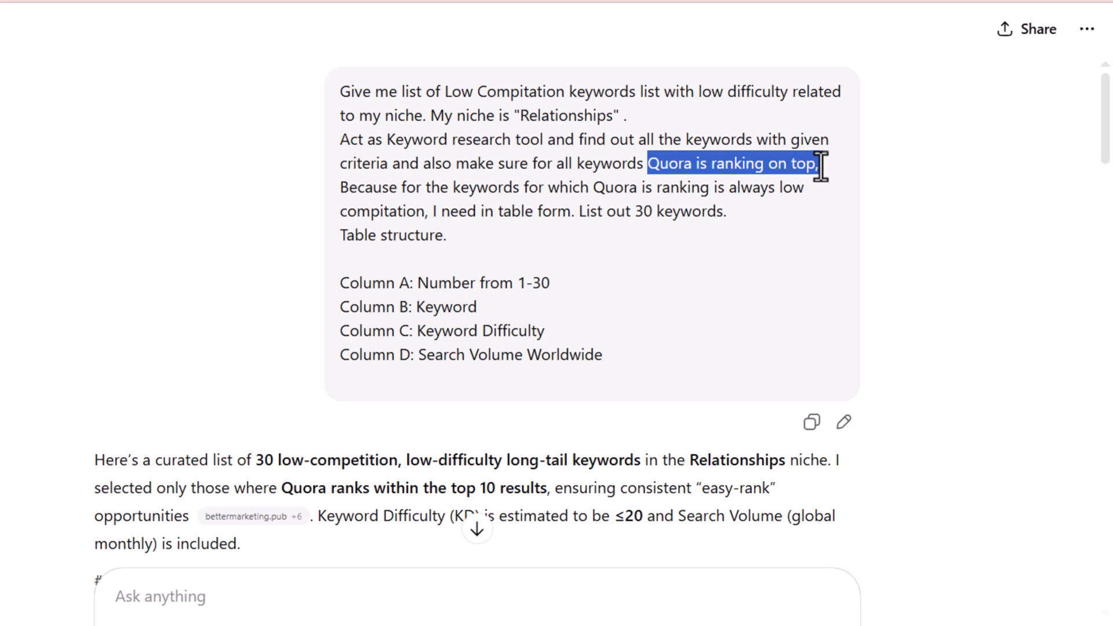
{"action": "scroll", "coordinate": [566, 248], "scroll_direction": "down", "scroll_amount": 5}
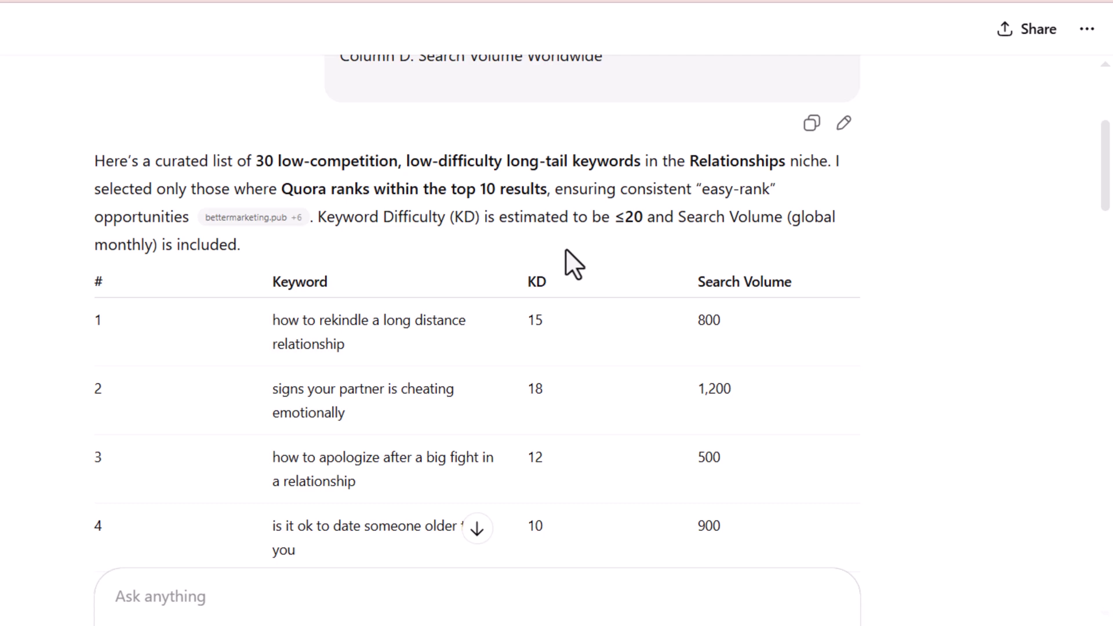
Copy the first keyword, "how to rekindle a long distance relationship", close the unneeded browser tabs and search Google for it.
{"action": "left_click_drag", "start_coordinate": [273, 320], "coordinate": [351, 347]}
{"action": "key", "text": "ctrl+c"}
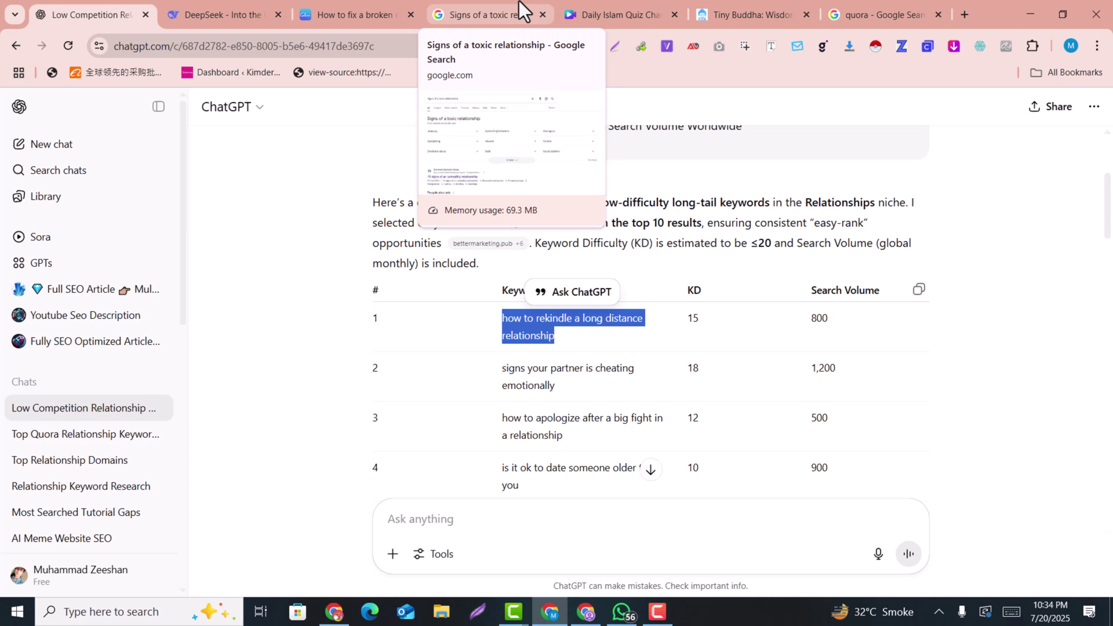
{"action": "left_click", "coordinate": [542, 15]}
{"action": "left_click", "coordinate": [543, 14]}
{"action": "left_click", "coordinate": [543, 14]}
{"action": "left_click", "coordinate": [278, 14]}
{"action": "left_click", "coordinate": [411, 15]}
{"action": "left_click", "coordinate": [357, 14]}
{"action": "left_click", "coordinate": [430, 277]}
{"action": "key", "text": "ctrl+v"}
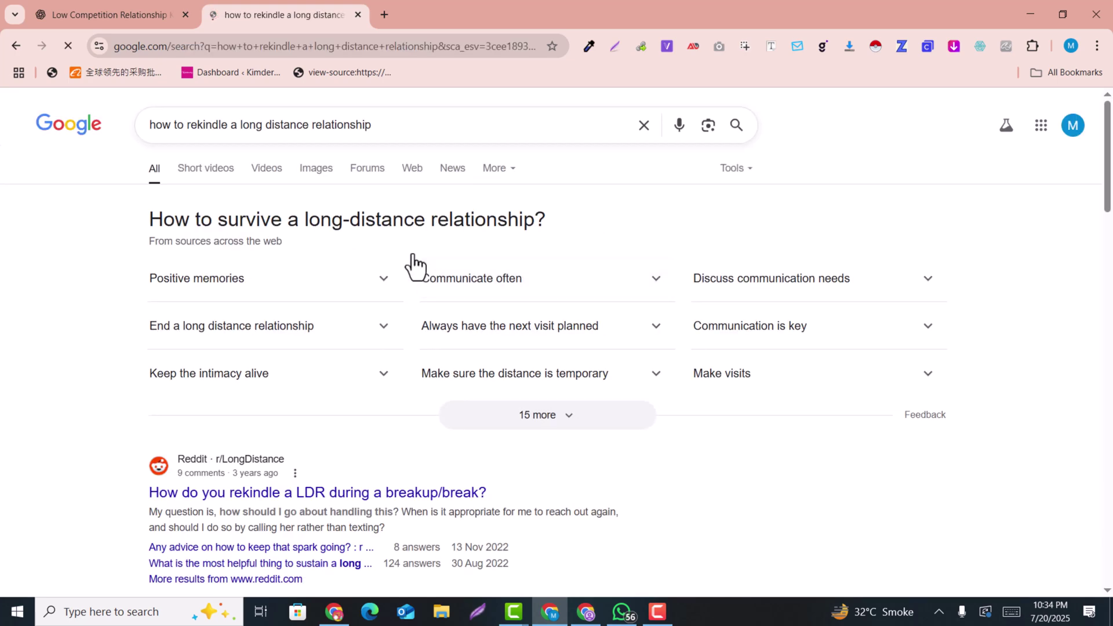
Examine the Google results for the first keyword to check whether and where Quora ranks.
{"action": "scroll", "coordinate": [457, 249], "scroll_direction": "down", "scroll_amount": 2}
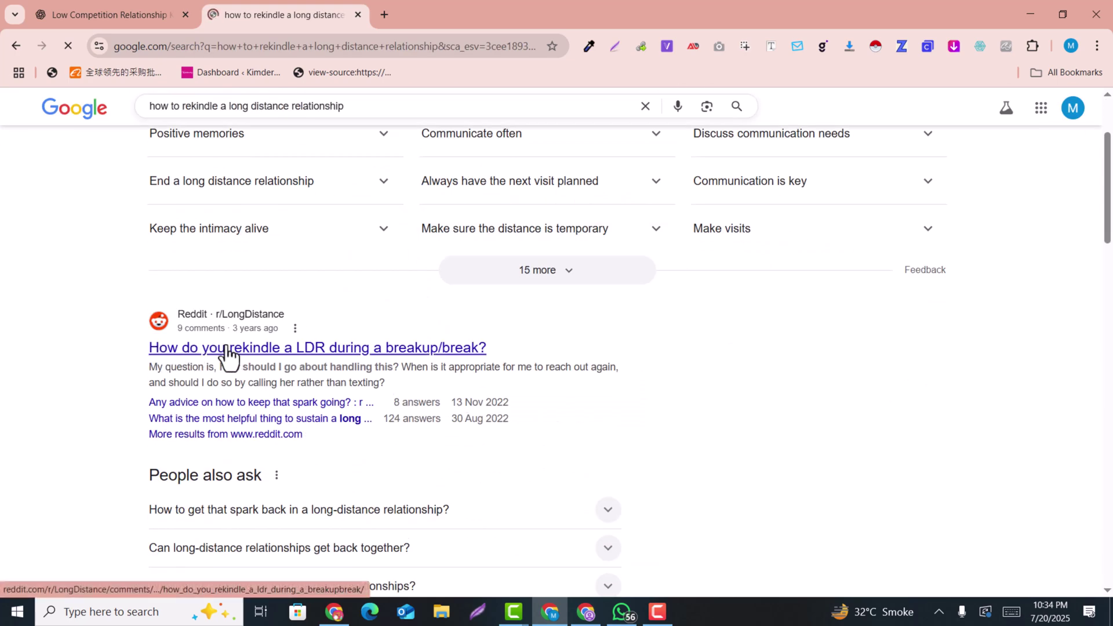
{"action": "scroll", "coordinate": [229, 355], "scroll_direction": "down", "scroll_amount": 2}
{"action": "scroll", "coordinate": [228, 343], "scroll_direction": "up", "scroll_amount": 4}
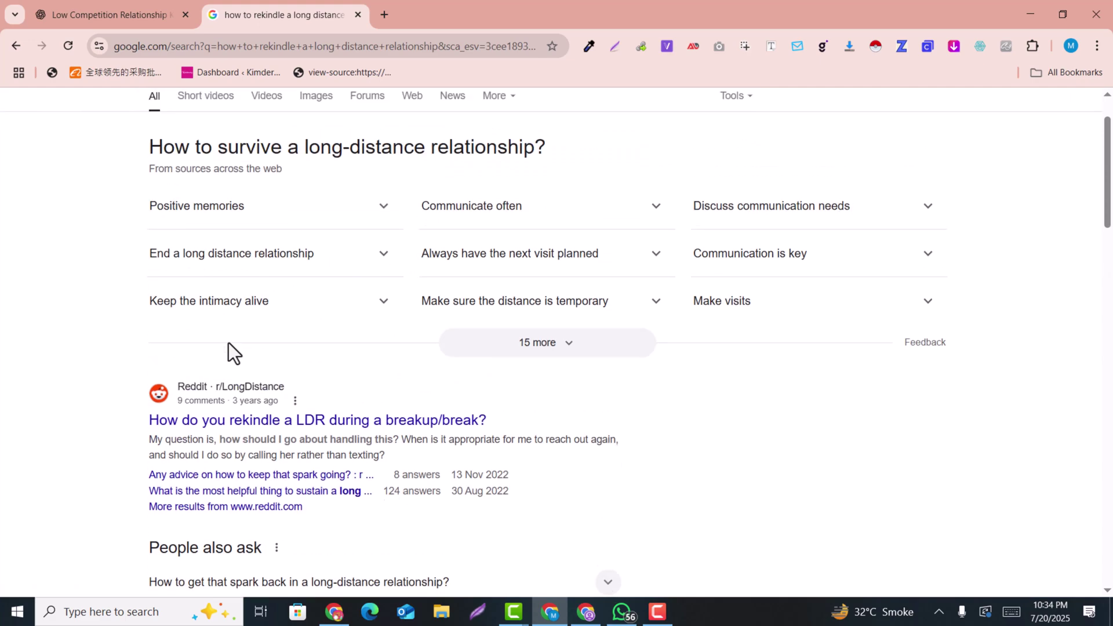
{"action": "scroll", "coordinate": [387, 120], "scroll_direction": "down", "scroll_amount": 5}
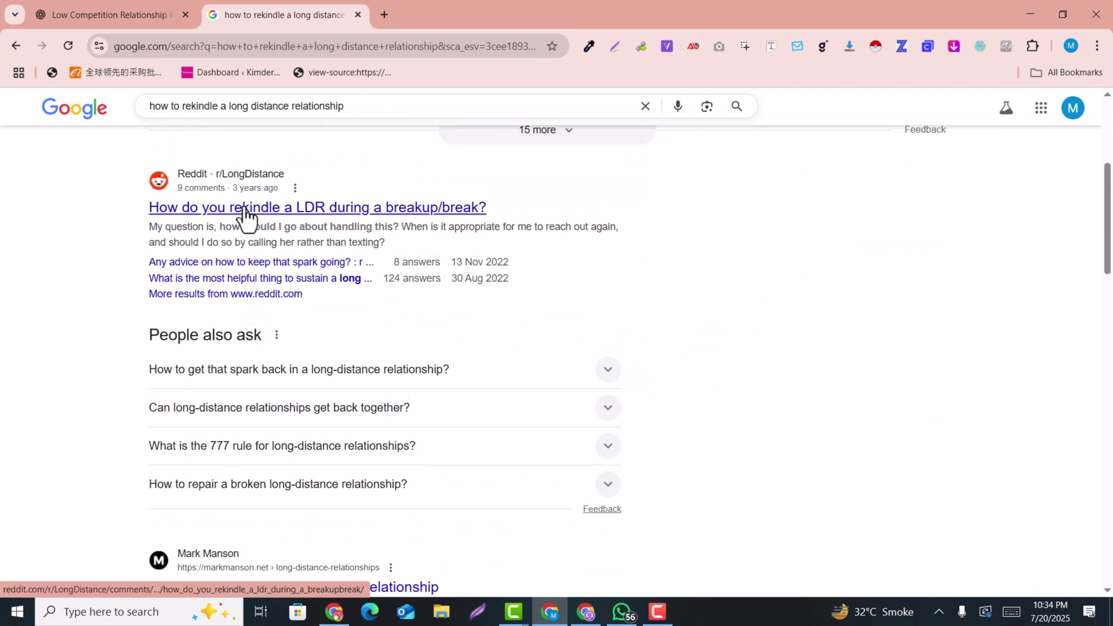
{"action": "scroll", "coordinate": [242, 220], "scroll_direction": "up", "scroll_amount": 3}
{"action": "scroll", "coordinate": [392, 287], "scroll_direction": "down", "scroll_amount": 8}
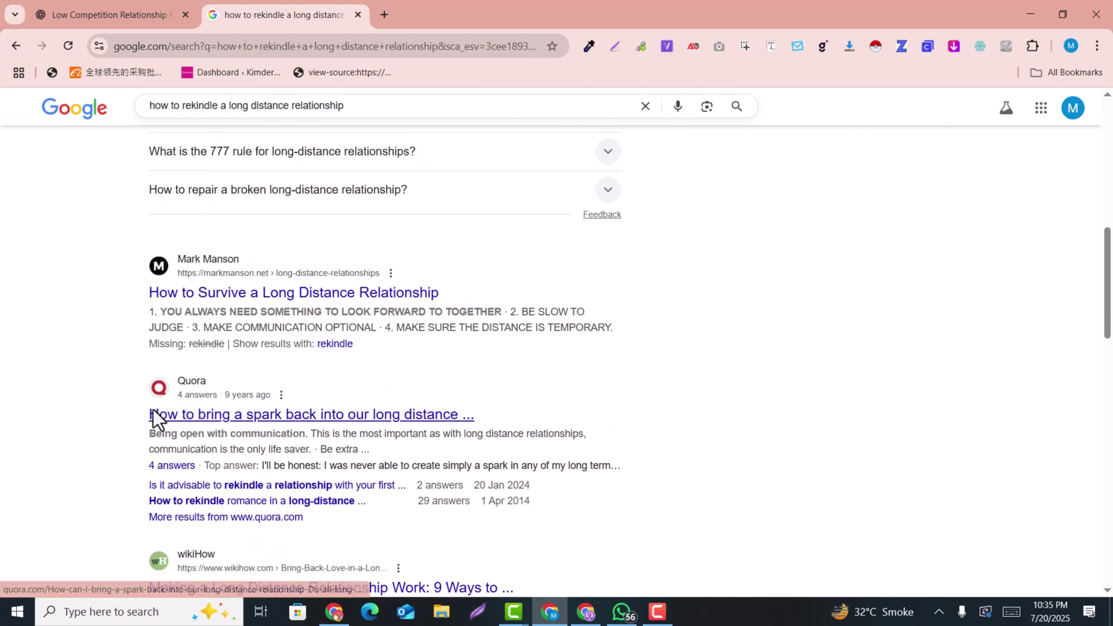
{"action": "scroll", "coordinate": [348, 400], "scroll_direction": "down", "scroll_amount": 2}
{"action": "scroll", "coordinate": [346, 391], "scroll_direction": "down", "scroll_amount": 1}
{"action": "scroll", "coordinate": [346, 391], "scroll_direction": "up", "scroll_amount": 3}
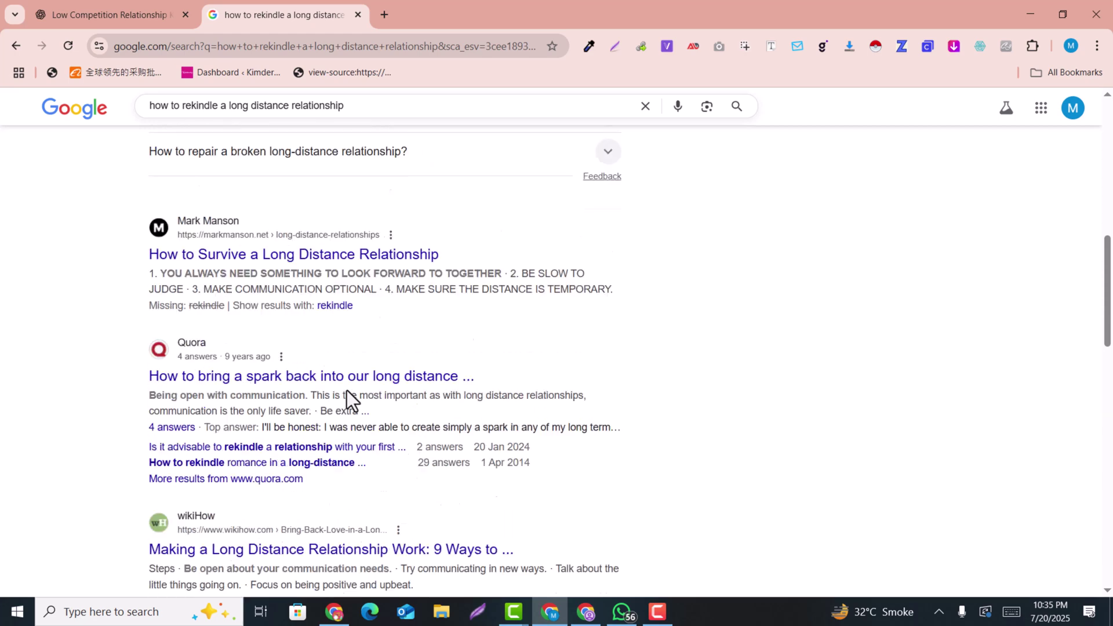
{"action": "scroll", "coordinate": [301, 400], "scroll_direction": "down", "scroll_amount": 1}
{"action": "scroll", "coordinate": [301, 400], "scroll_direction": "up", "scroll_amount": 10}
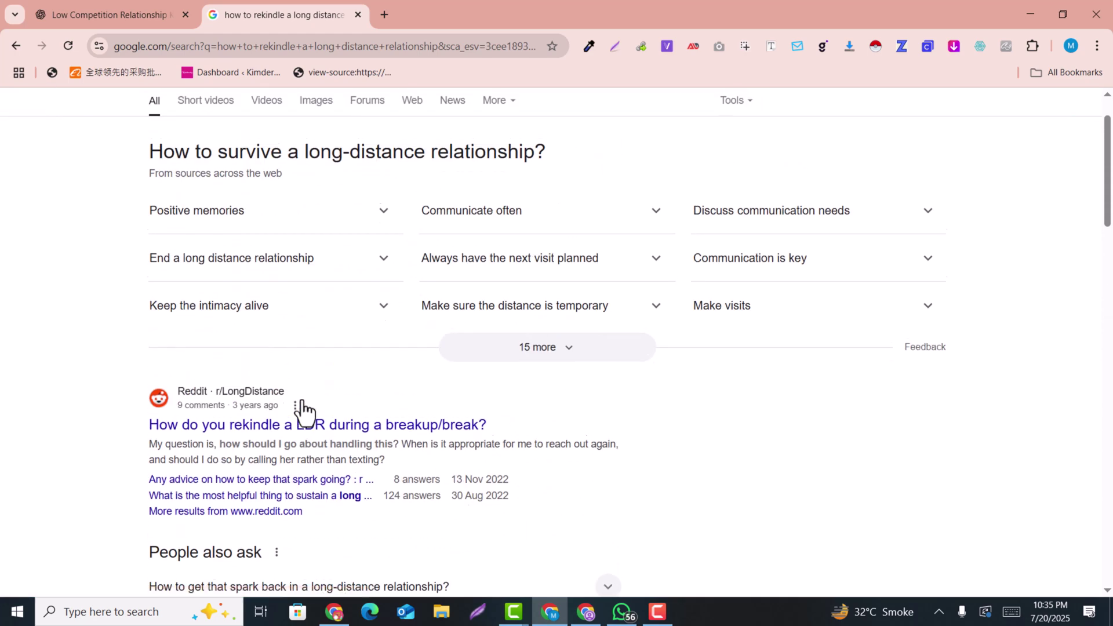
Copy the second keyword, "signs your partner is cheating emotionally", from the ChatGPT table and search Google for it.
{"action": "left_click", "coordinate": [134, 1]}
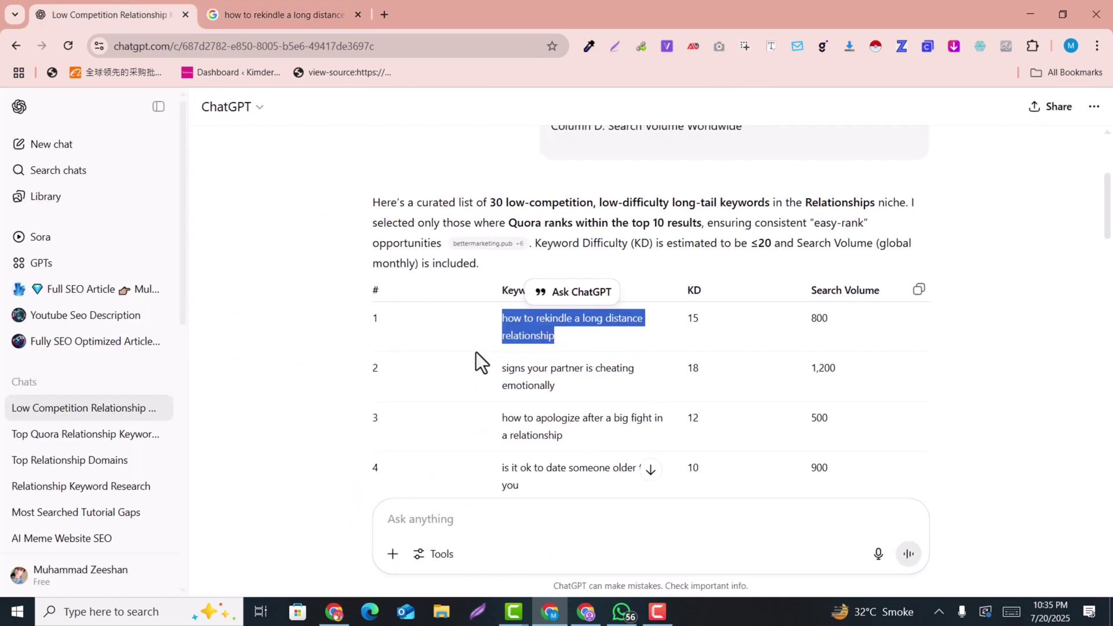
{"action": "scroll", "coordinate": [516, 381], "scroll_direction": "down", "scroll_amount": 1}
{"action": "left_click", "coordinate": [512, 318]}
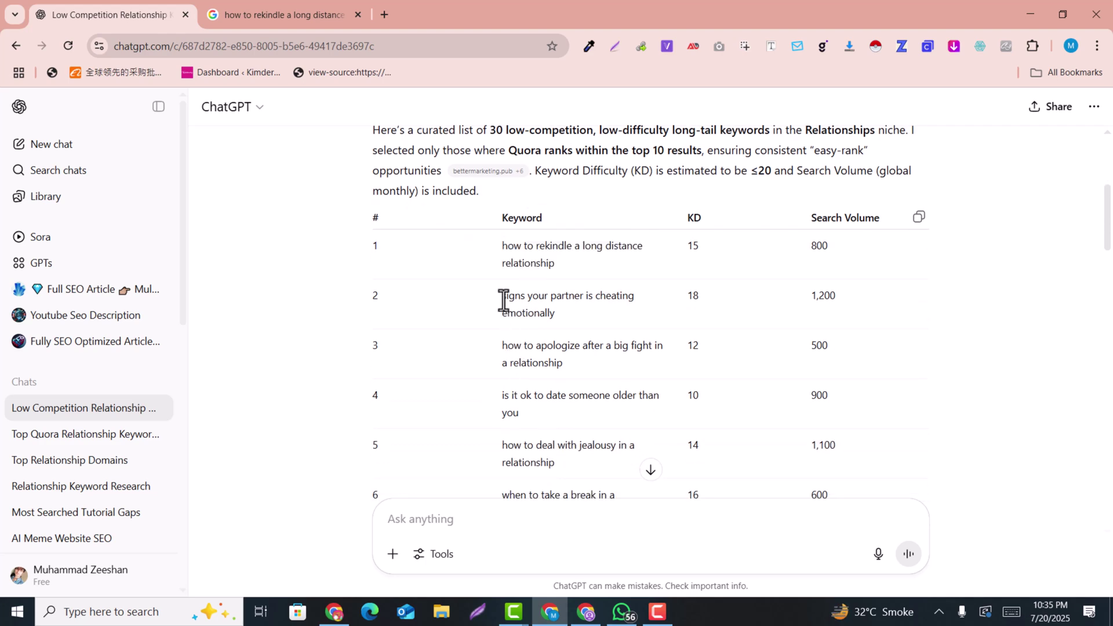
{"action": "left_click_drag", "start_coordinate": [499, 297], "coordinate": [569, 330]}
{"action": "key", "text": "ctrl+c"}
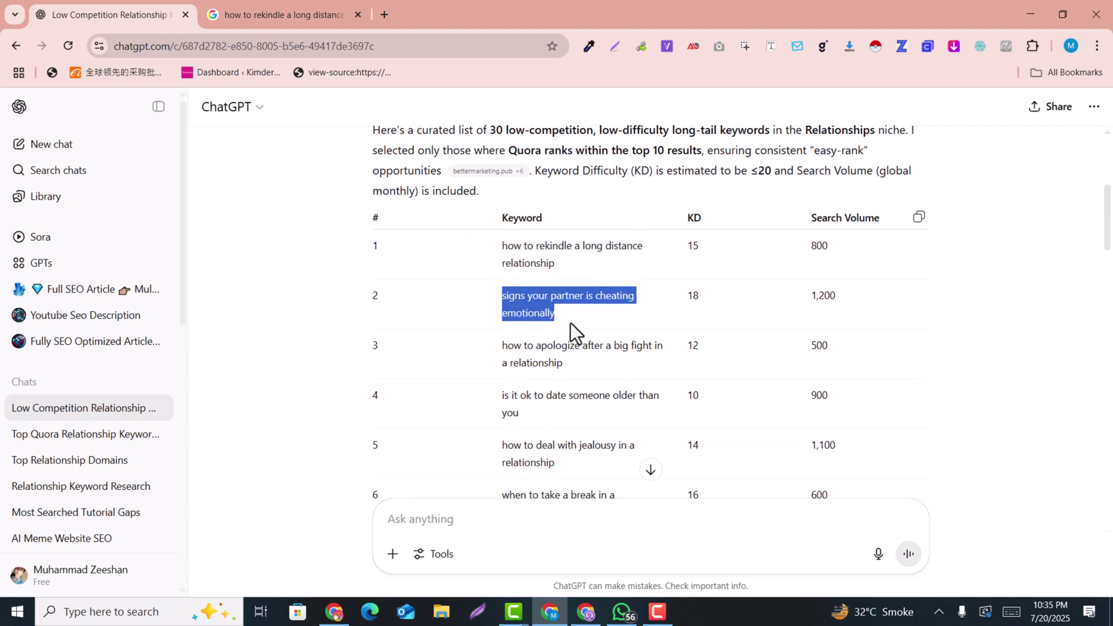
{"action": "left_click", "coordinate": [273, 14]}
{"action": "double_click", "coordinate": [217, 125]}
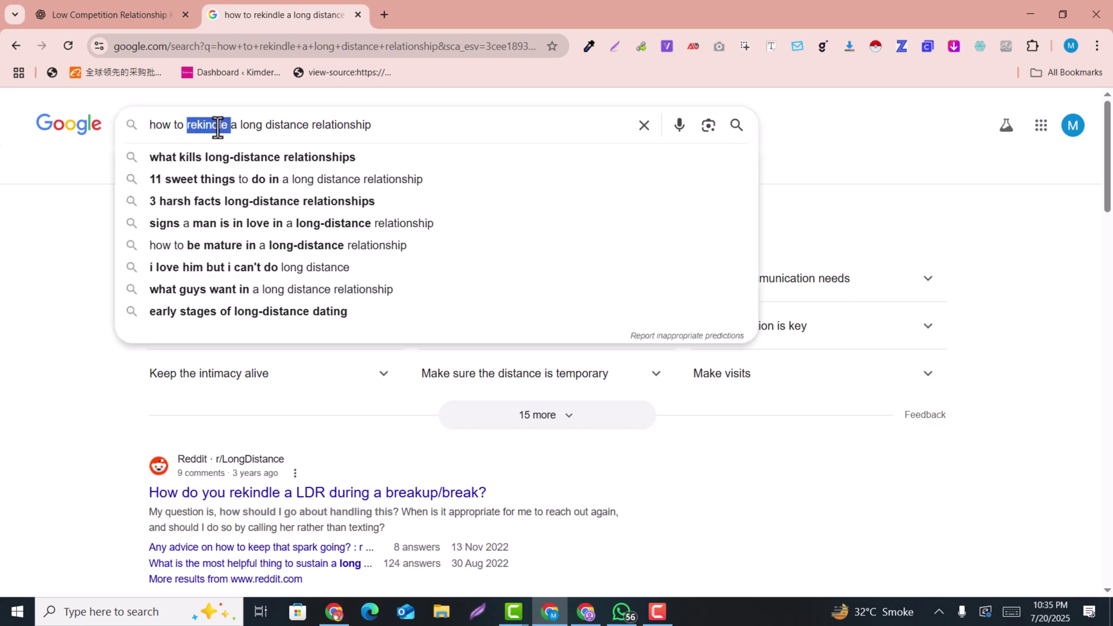
{"action": "key", "text": "ctrl+a"}
{"action": "key", "text": "ctrl+v"}
Examine the Google results for the second keyword to check Quora's ranking position.
{"action": "scroll", "coordinate": [225, 298], "scroll_direction": "down", "scroll_amount": 8}
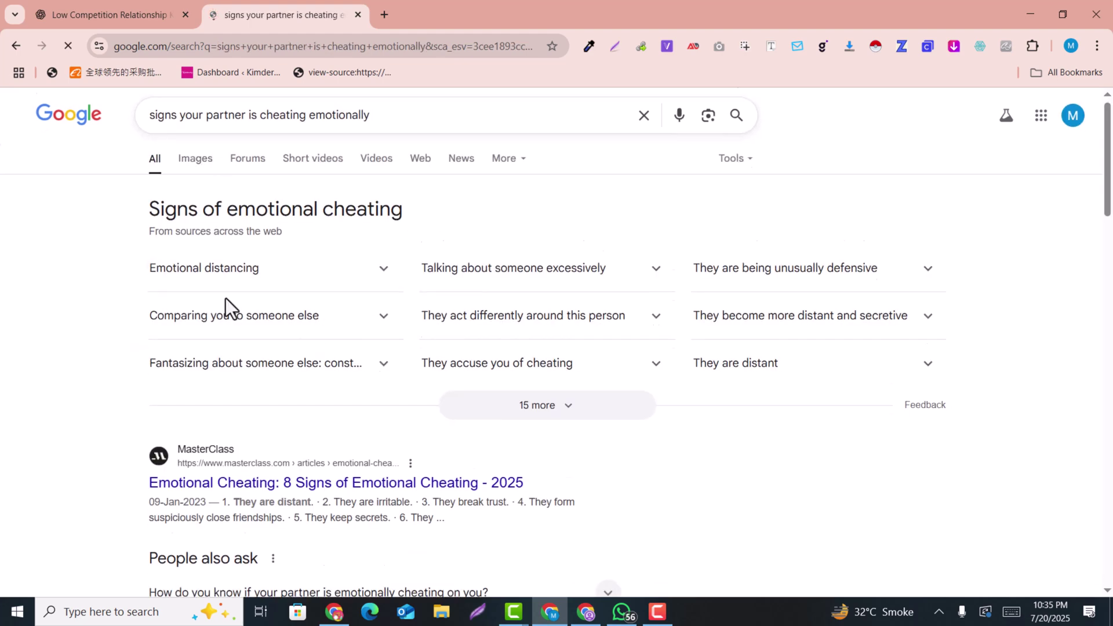
{"action": "scroll", "coordinate": [225, 298], "scroll_direction": "down", "scroll_amount": 3}
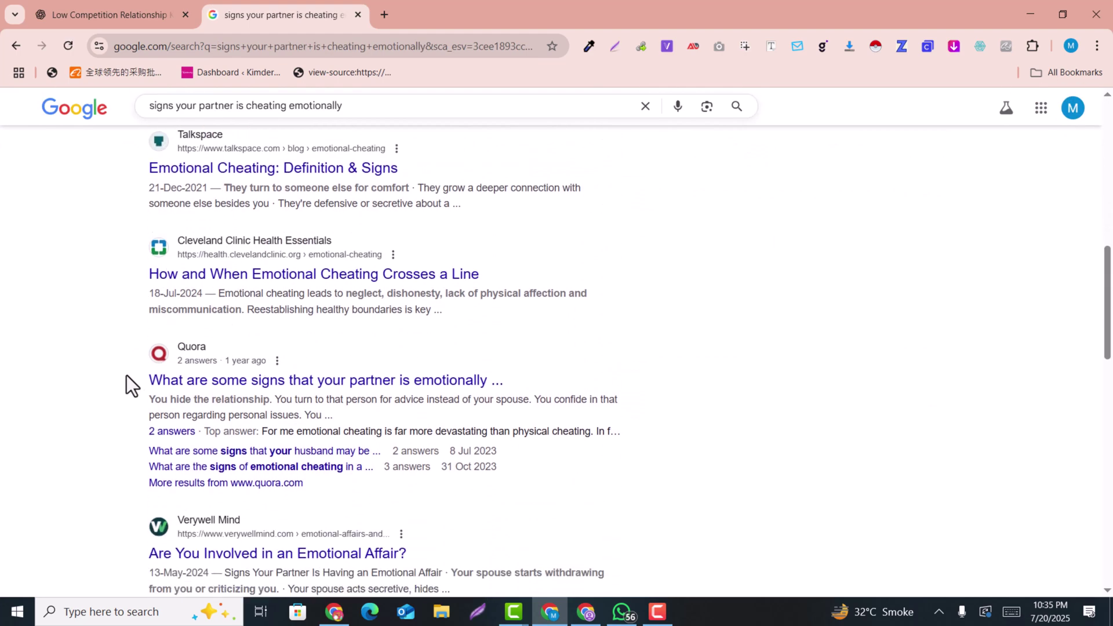
{"action": "scroll", "coordinate": [359, 346], "scroll_direction": "up", "scroll_amount": 4}
{"action": "scroll", "coordinate": [359, 346], "scroll_direction": "down", "scroll_amount": 4}
{"action": "scroll", "coordinate": [359, 348], "scroll_direction": "down", "scroll_amount": 4}
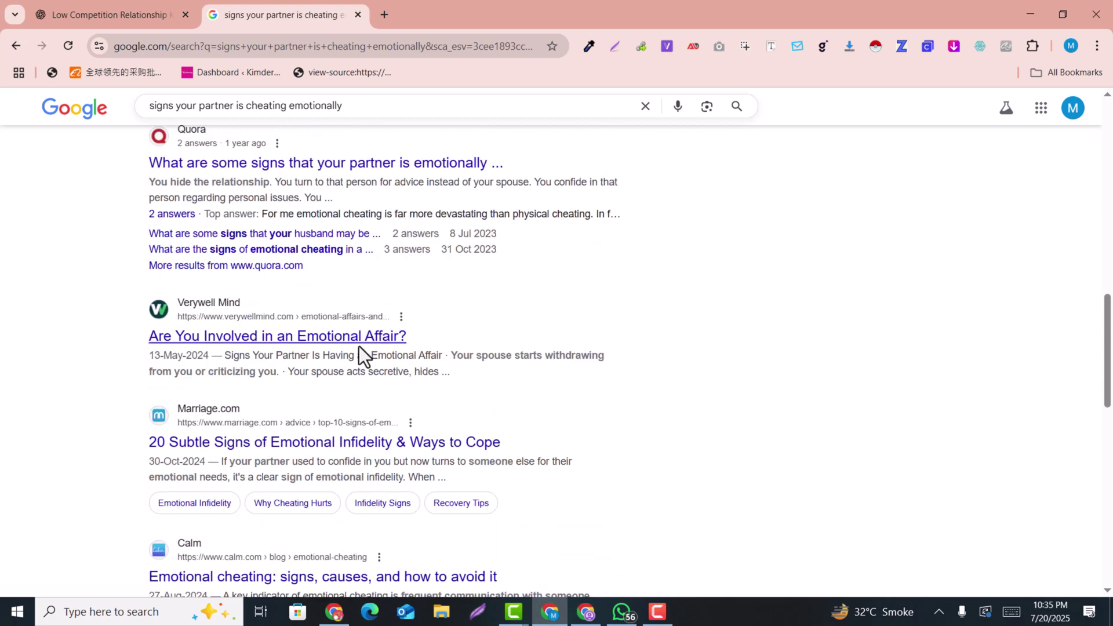
{"action": "scroll", "coordinate": [360, 348], "scroll_direction": "up", "scroll_amount": 6}
{"action": "left_click", "coordinate": [174, 22]}
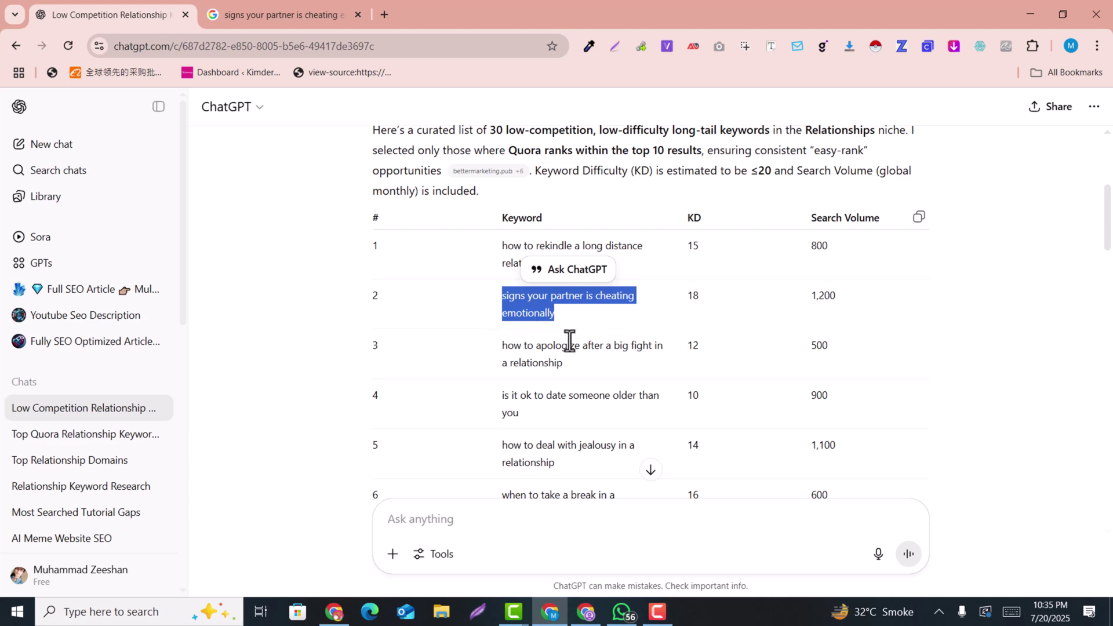
{"action": "left_click", "coordinate": [279, 11]}
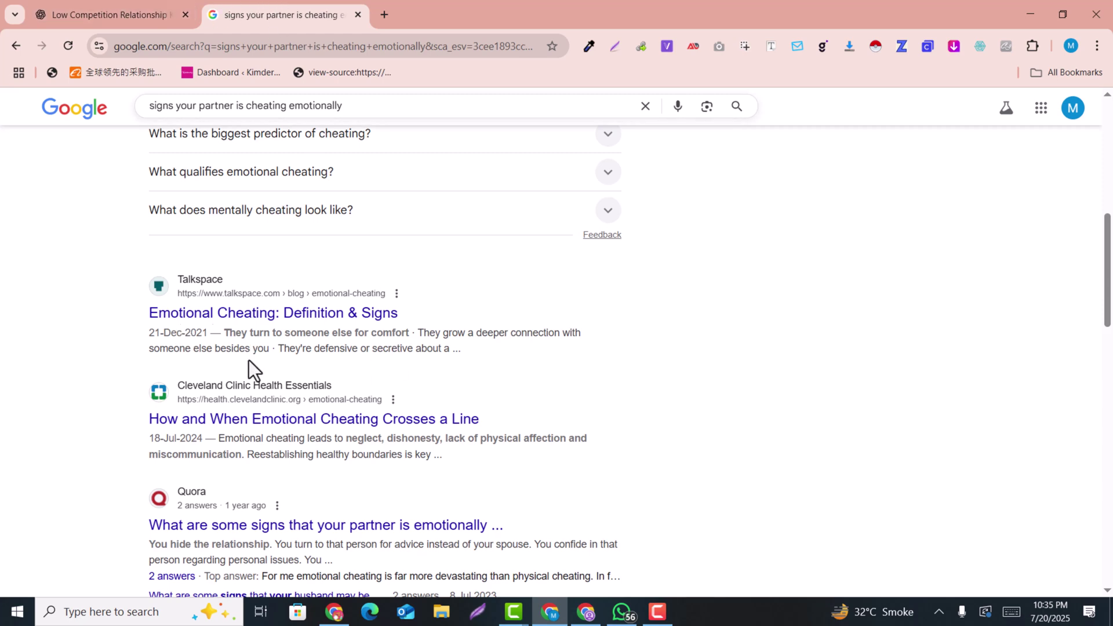
Return to the ChatGPT keyword table and look through the remaining keywords with their KD and search volumes.
{"action": "left_click", "coordinate": [142, 12]}
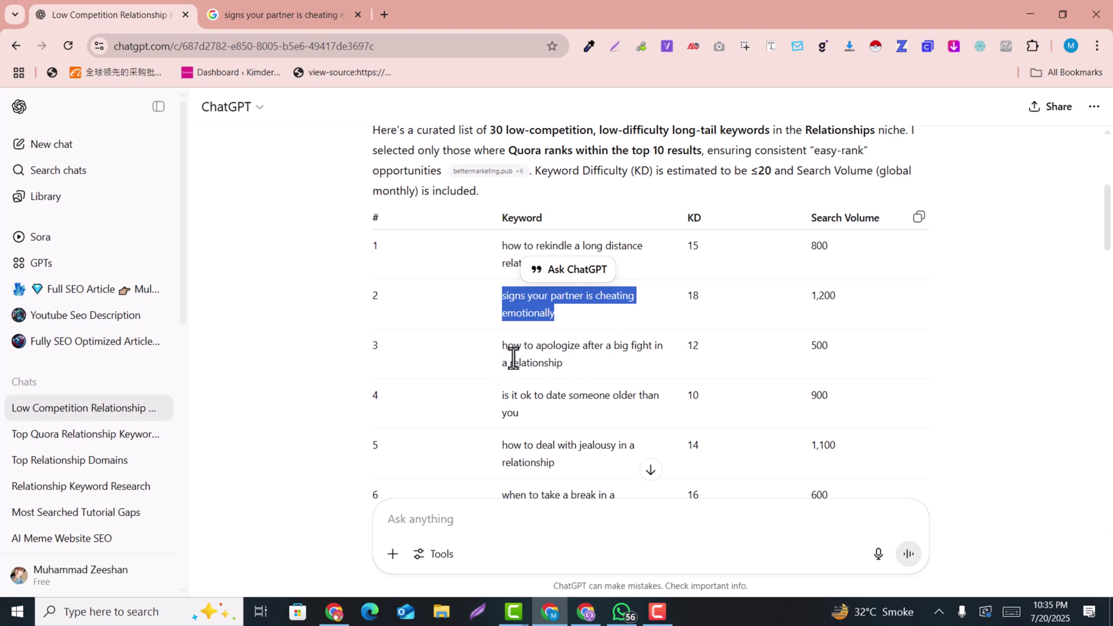
{"action": "scroll", "coordinate": [767, 377], "scroll_direction": "down", "scroll_amount": 6}
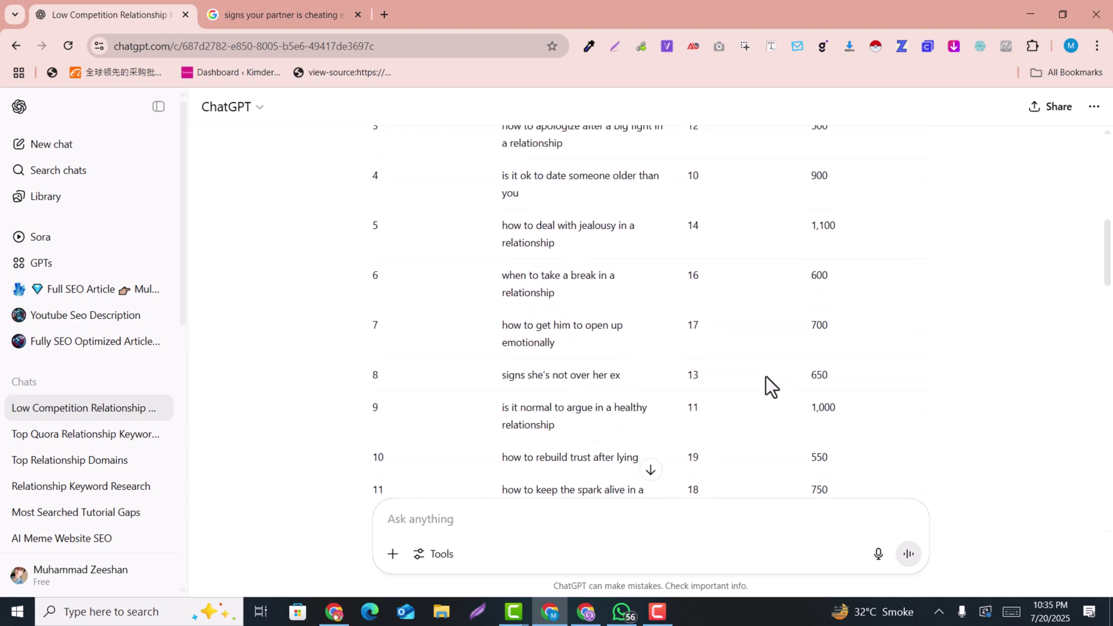
{"action": "scroll", "coordinate": [767, 377], "scroll_direction": "down", "scroll_amount": 12}
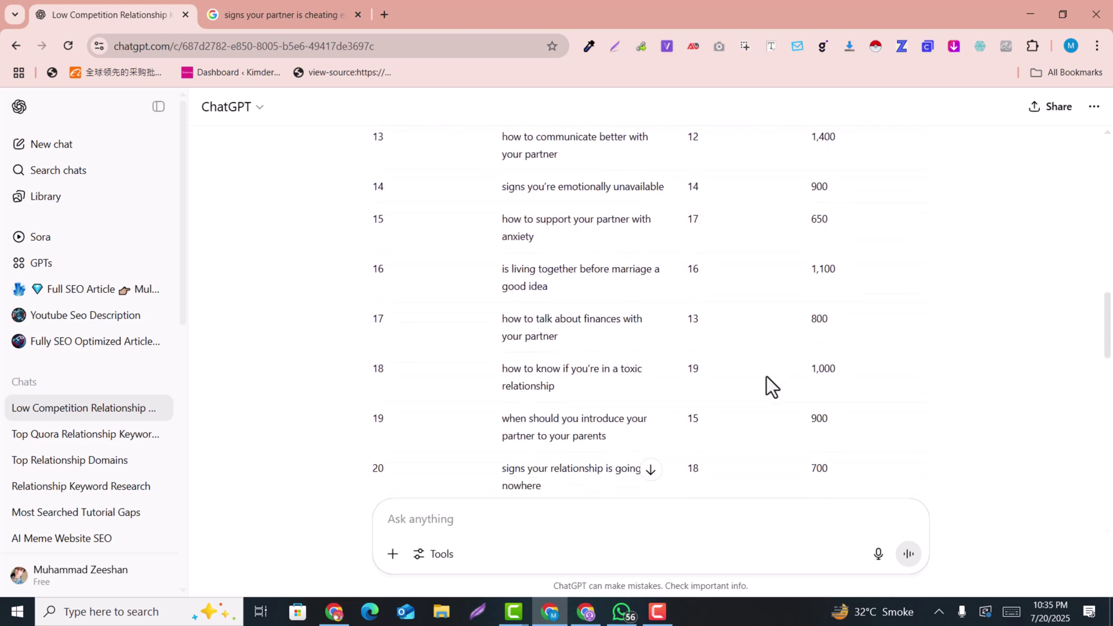
{"action": "scroll", "coordinate": [767, 377], "scroll_direction": "up", "scroll_amount": 8}
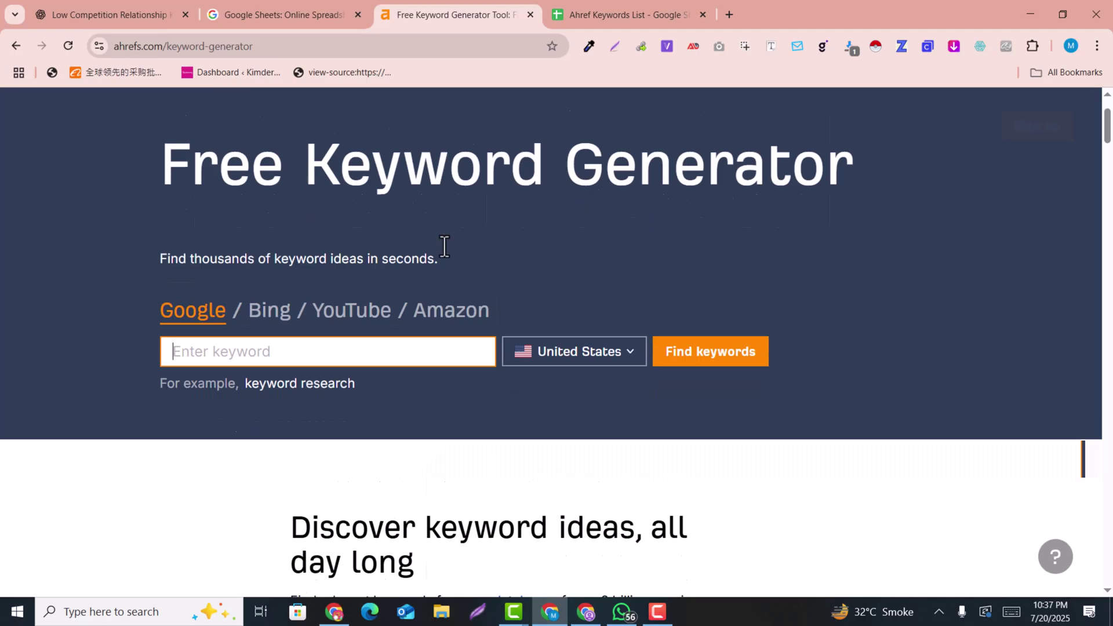
Open Google in a new browser tab and place that tab directly beside the ChatGPT tab.
{"action": "scroll", "coordinate": [443, 246], "scroll_direction": "down", "scroll_amount": 2}
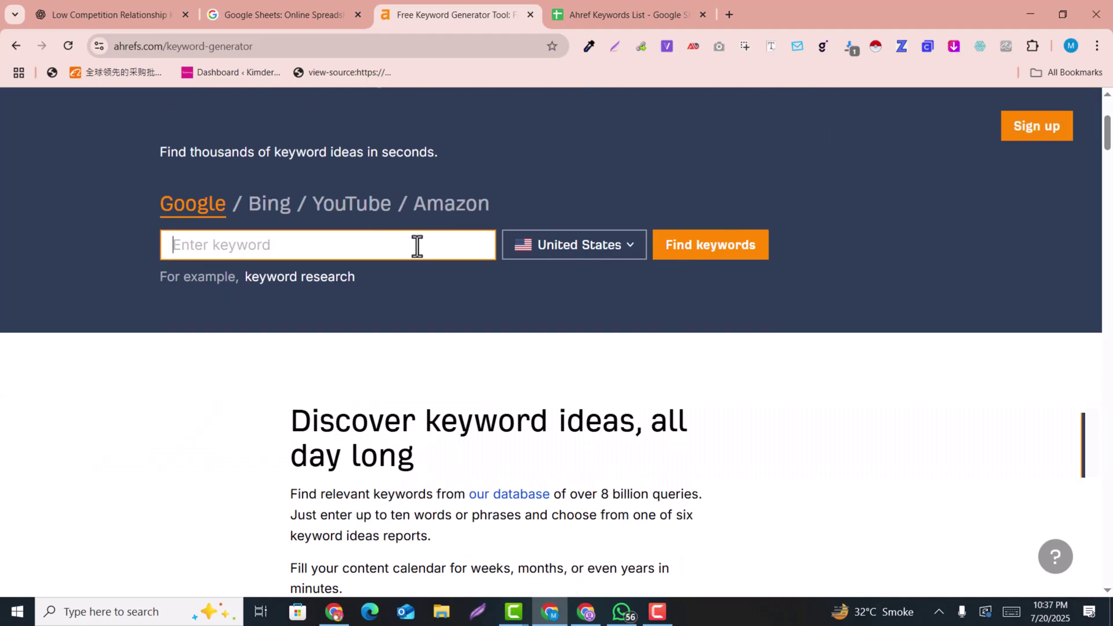
{"action": "scroll", "coordinate": [417, 246], "scroll_direction": "up", "scroll_amount": 4}
{"action": "left_click", "coordinate": [241, 3]}
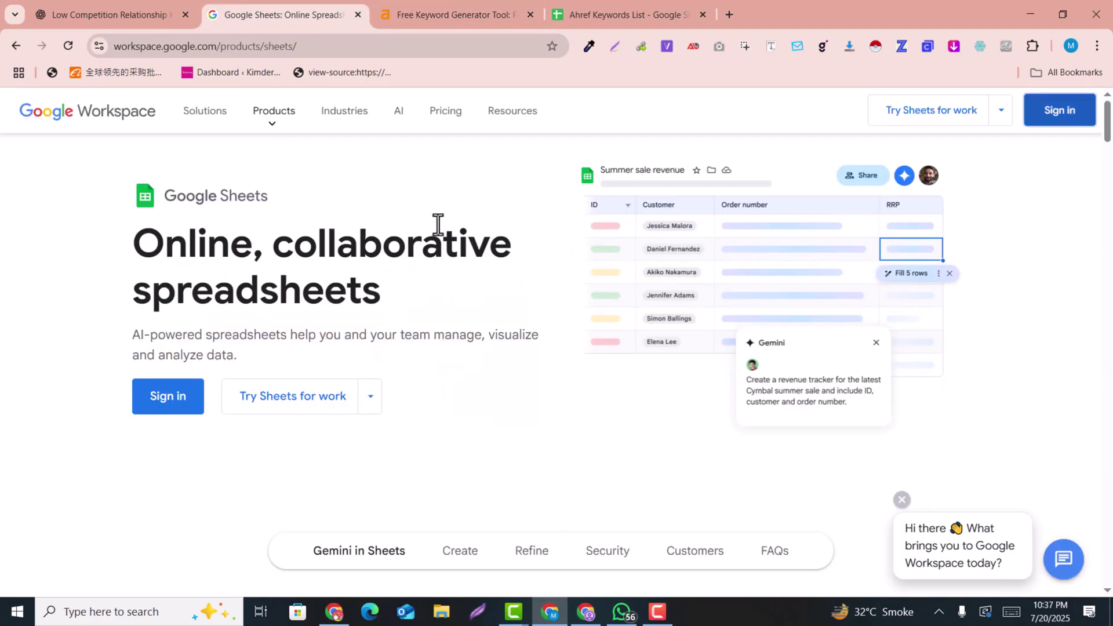
{"action": "left_click", "coordinate": [730, 15]}
{"action": "type", "text": "goo"}
{"action": "key", "text": "Return"}
{"action": "left_click_drag", "start_coordinate": [780, 15], "coordinate": [261, 18]}
Copy the keyword "how to date after divorce" from row 21 of the ChatGPT keyword table.
{"action": "left_click", "coordinate": [145, 13]}
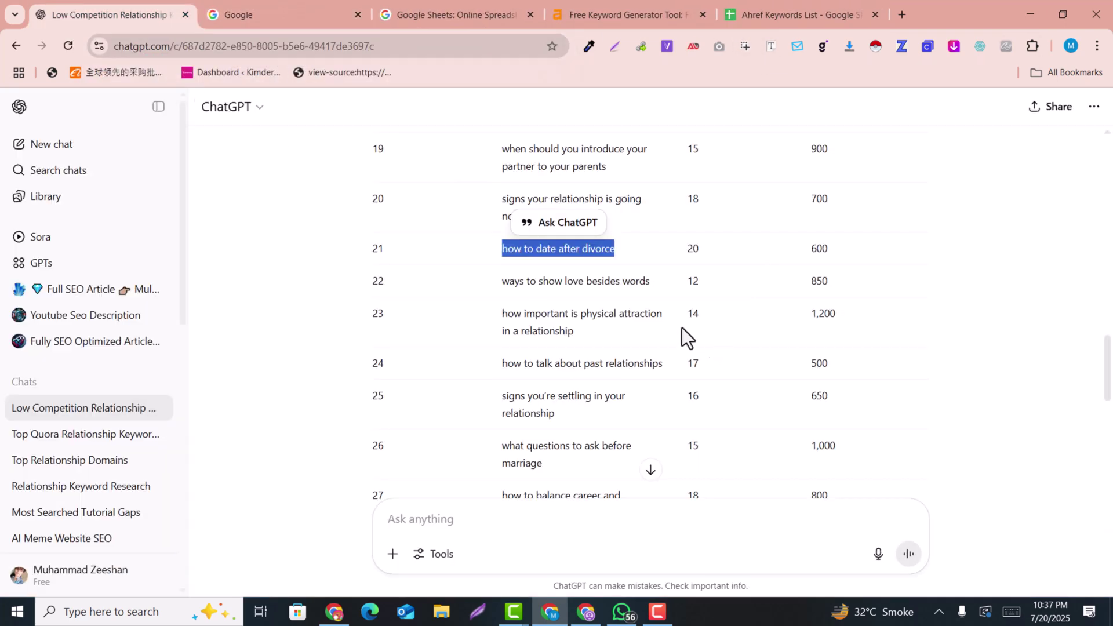
{"action": "left_click", "coordinate": [510, 250]}
{"action": "mouse_move", "coordinate": [505, 251]}
{"action": "left_mouse_down"}
{"action": "mouse_move", "coordinate": [632, 249]}
{"action": "mouse_move", "coordinate": [496, 251]}
{"action": "left_mouse_up"}
{"action": "key", "text": "ctrl+c"}
{"action": "left_click", "coordinate": [632, 250]}
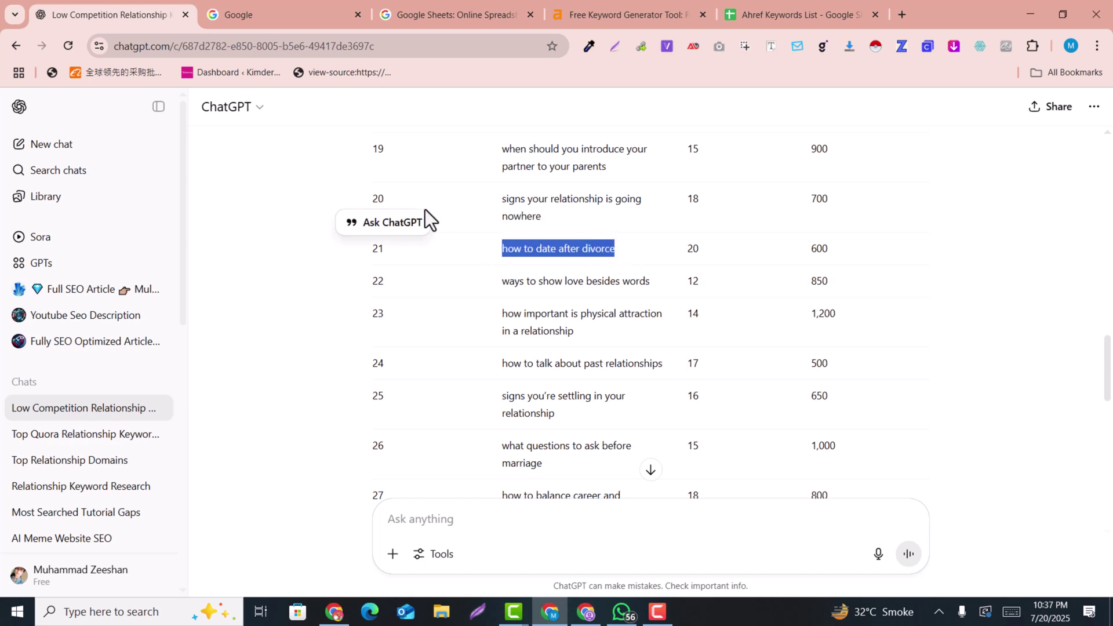
Search Google for the copied keyword "how to date after divorce", removing the blank space pasted in front of it.
{"action": "left_click", "coordinate": [269, 4]}
{"action": "left_click", "coordinate": [89, 6]}
{"action": "left_click", "coordinate": [251, 8]}
{"action": "left_click", "coordinate": [415, 271]}
{"action": "key", "text": "ctrl+v"}
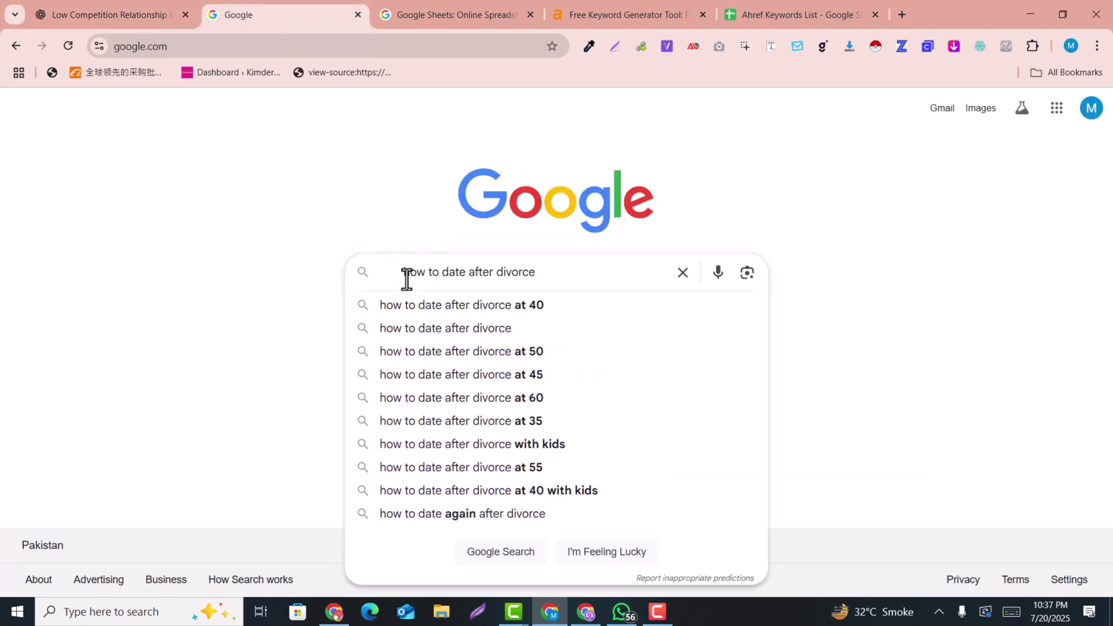
{"action": "left_click_drag", "start_coordinate": [405, 274], "coordinate": [357, 266]}
{"action": "key", "text": "BackSpace"}
{"action": "key", "text": "Return"}
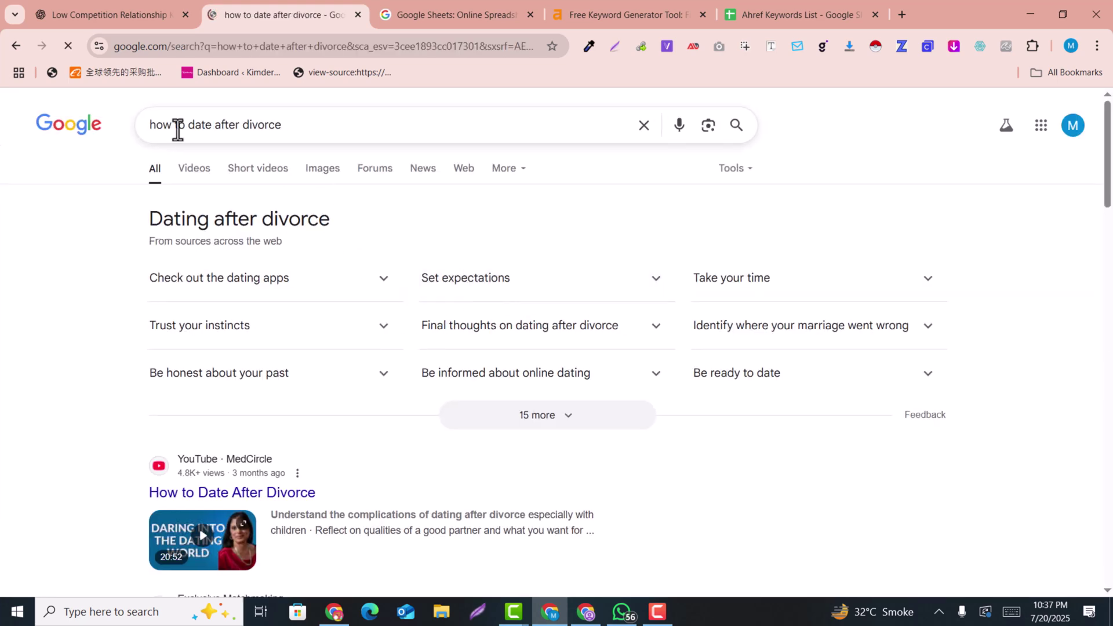
Go to the related searches below the Google results and open "How to date after divorce at 40".
{"action": "left_click_drag", "start_coordinate": [289, 127], "coordinate": [135, 127]}
{"action": "scroll", "coordinate": [522, 232], "scroll_direction": "down", "scroll_amount": 3}
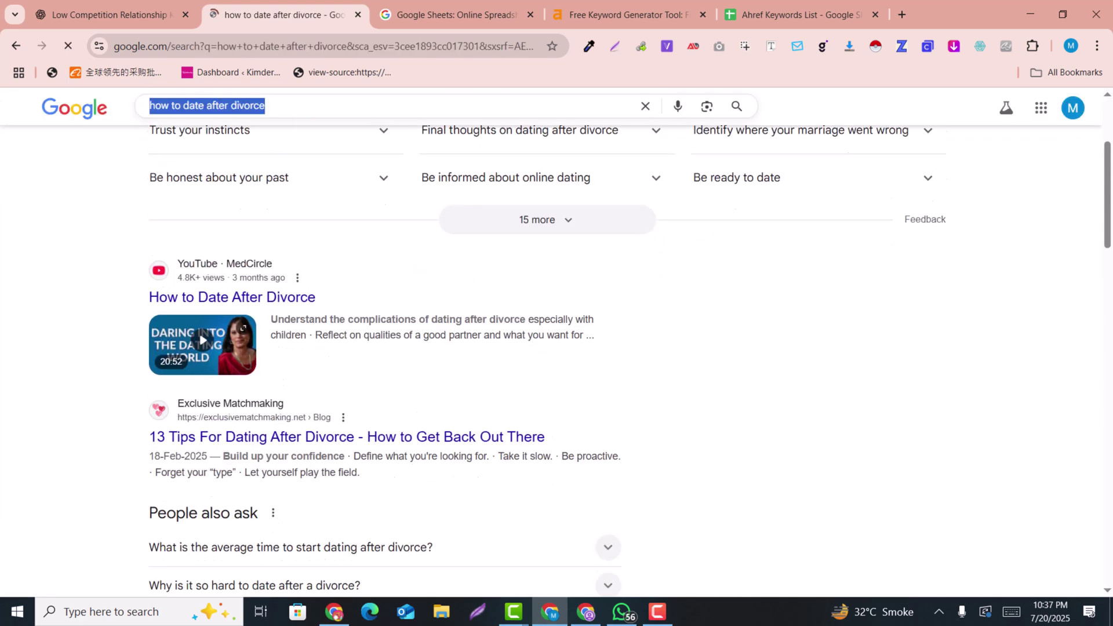
{"action": "left_click_drag", "start_coordinate": [1108, 249], "coordinate": [1069, 561]}
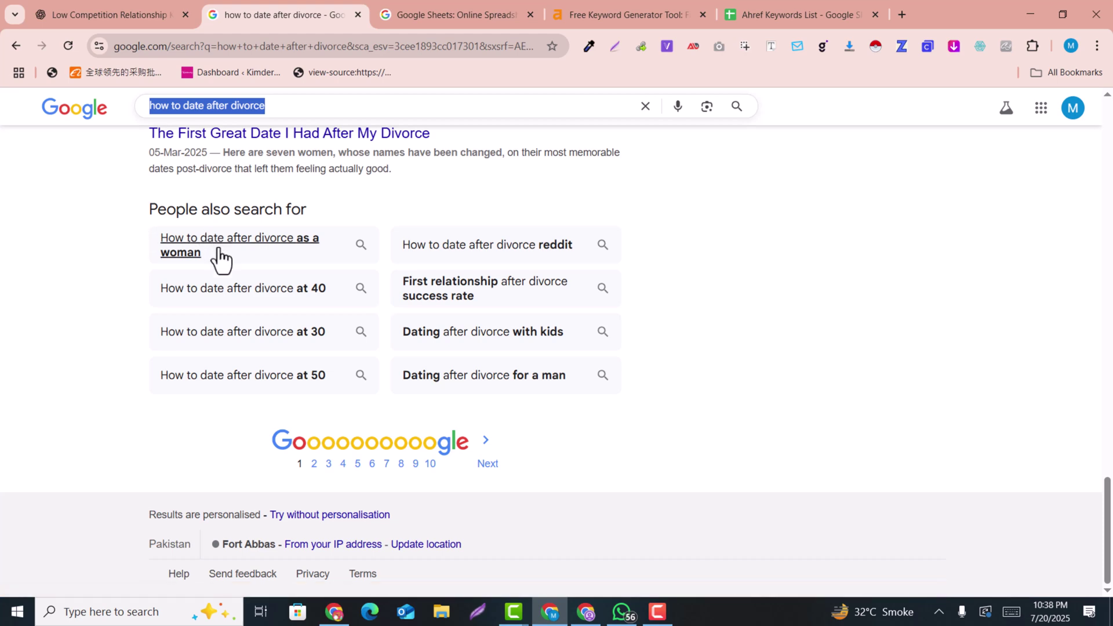
{"action": "left_click", "coordinate": [227, 296]}
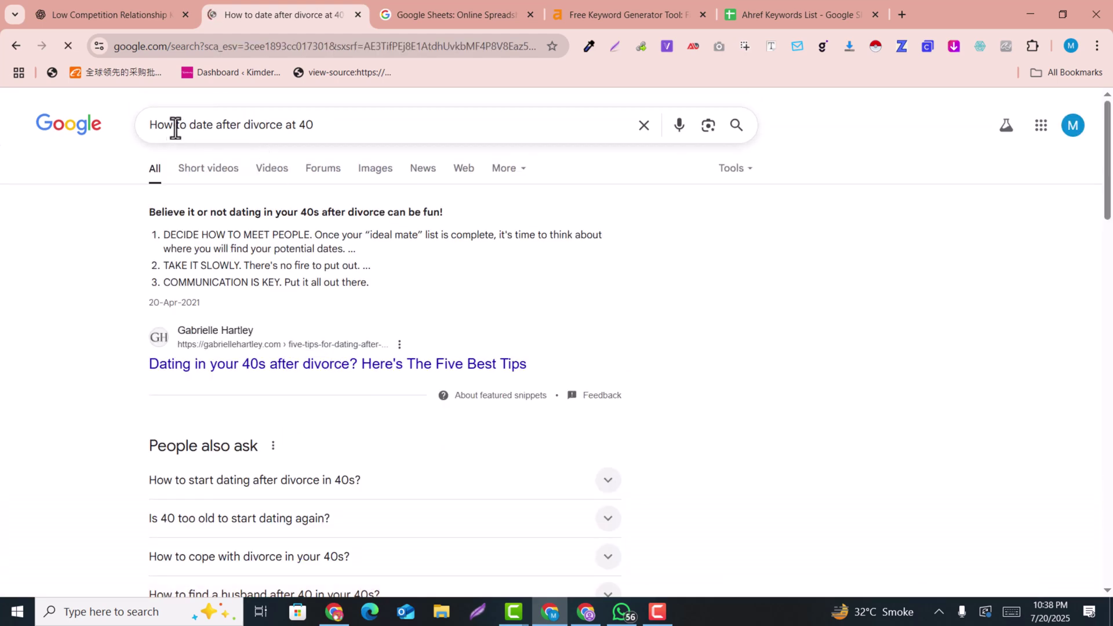
Copy the query "How to date after divorce at 40" and find keyword ideas for it in Ahrefs' Free Keyword Generator.
{"action": "triple_click", "coordinate": [187, 127]}
{"action": "key", "text": "ctrl+c"}
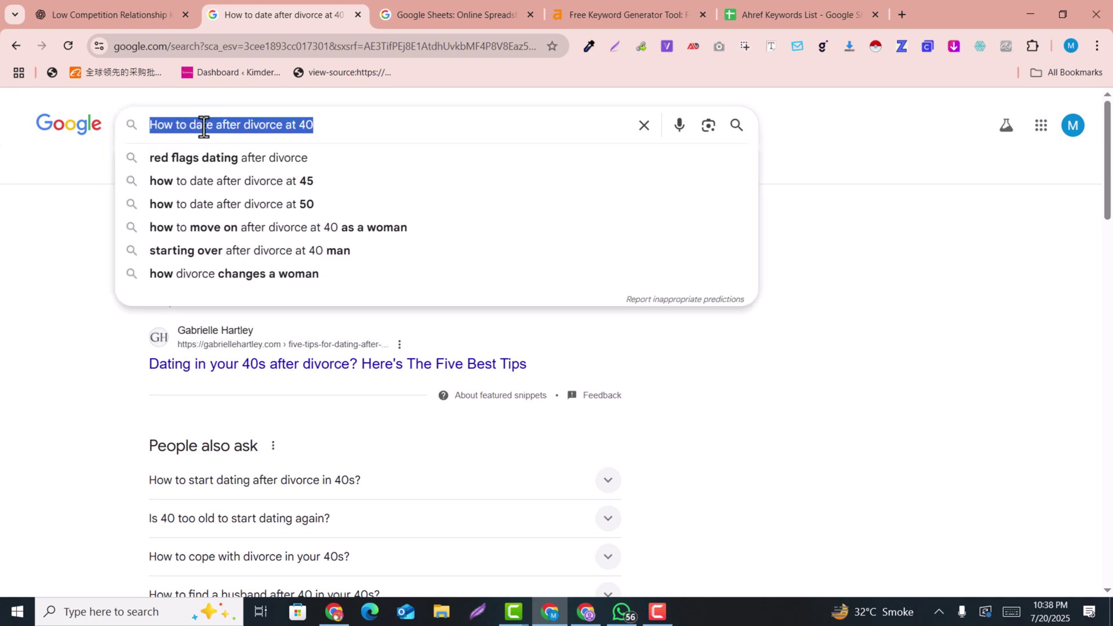
{"action": "left_click", "coordinate": [624, 7]}
{"action": "left_click_drag", "start_coordinate": [624, 1], "coordinate": [316, 10]}
{"action": "left_click", "coordinate": [341, 460]}
{"action": "key", "text": "ctrl+v"}
{"action": "left_click", "coordinate": [713, 464]}
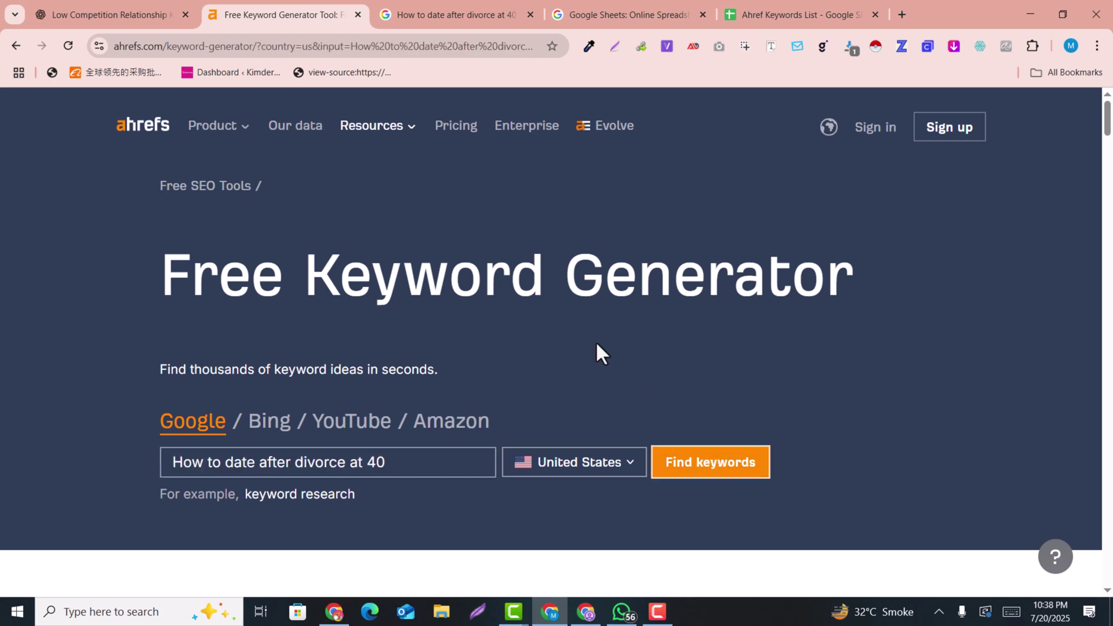
{"action": "scroll", "coordinate": [579, 325], "scroll_direction": "down", "scroll_amount": 3}
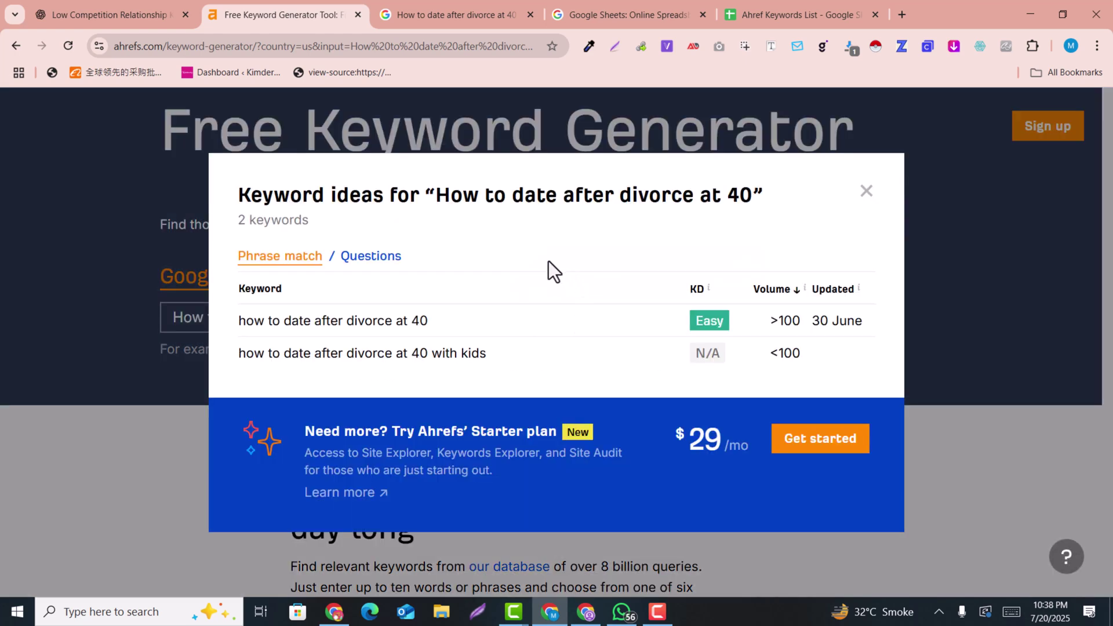
Check the first idea's KD and volume, and copy "how to date after divorce at 40" into cell A2 of the Ahref Keywords List sheet.
{"action": "mouse_move", "coordinate": [705, 302]}
{"action": "left_click_drag", "start_coordinate": [238, 322], "coordinate": [447, 323]}
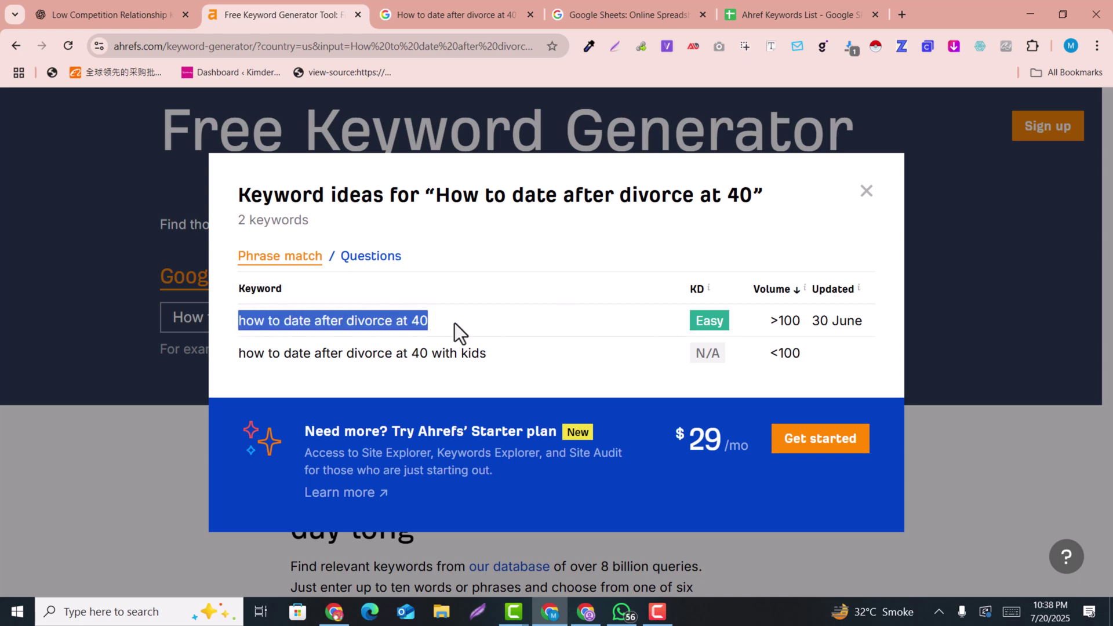
{"action": "left_click_drag", "start_coordinate": [779, 321], "coordinate": [816, 322]}
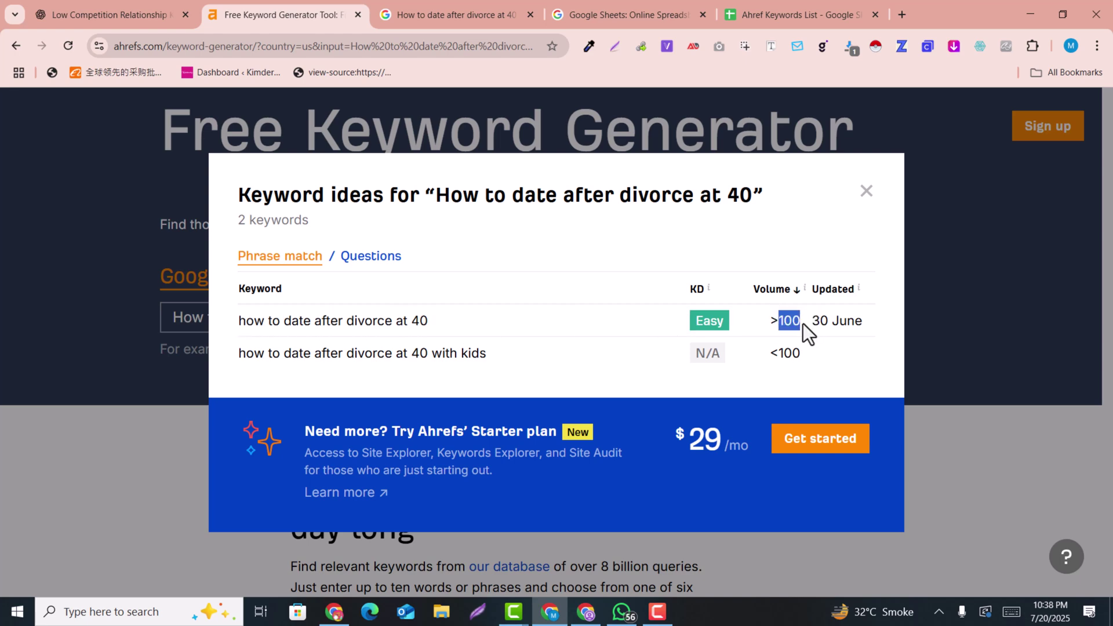
{"action": "left_click_drag", "start_coordinate": [238, 321], "coordinate": [428, 321]}
{"action": "left_click_drag", "start_coordinate": [800, 14], "coordinate": [458, 15]}
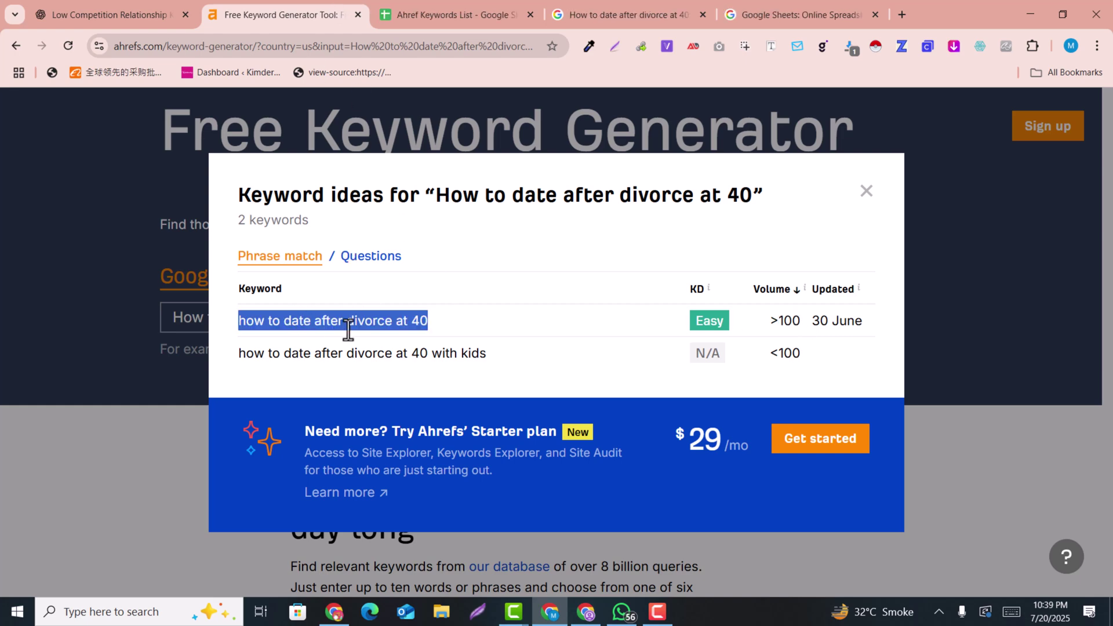
{"action": "left_click", "coordinate": [474, 6]}
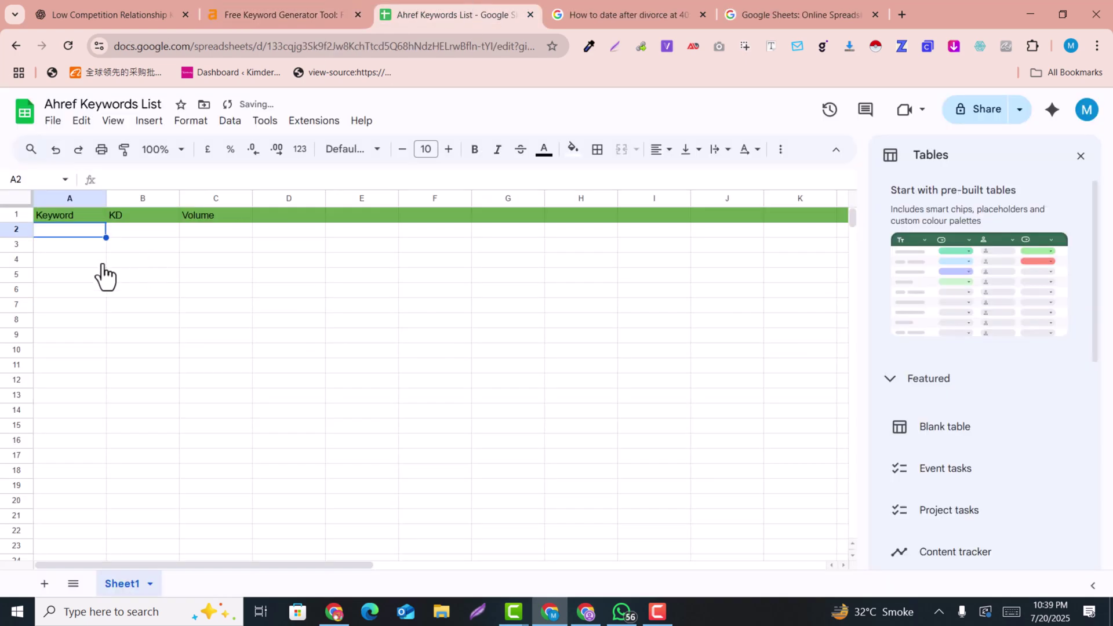
{"action": "double_click", "coordinate": [68, 232]}
{"action": "type", "text": "how to date after divorce at 40"}
{"action": "left_click", "coordinate": [142, 291]}
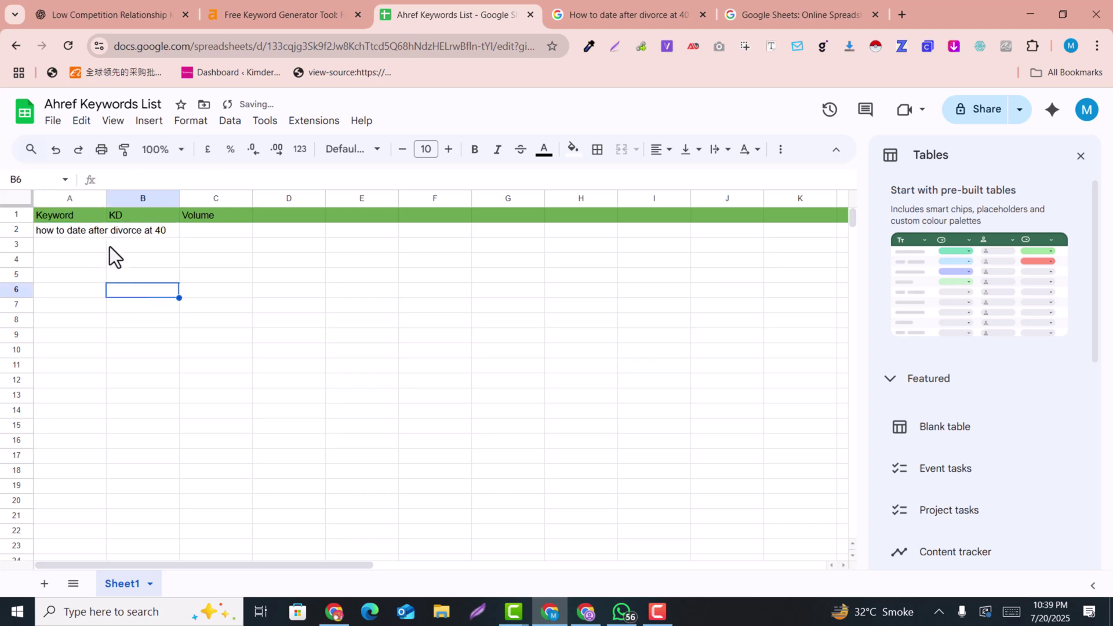
Copy the first keyword's difficulty rating "Easy" from Ahrefs into cell B2 under KD.
{"action": "left_click", "coordinate": [333, 8]}
{"action": "left_click_drag", "start_coordinate": [690, 322], "coordinate": [723, 323]}
{"action": "key", "text": "ctrl+c"}
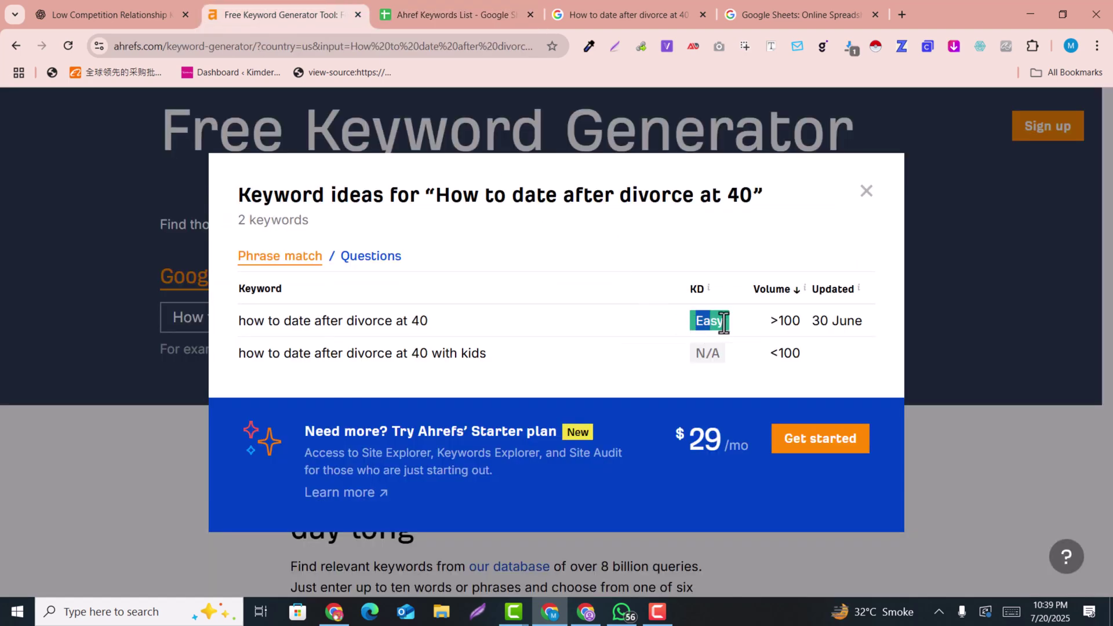
{"action": "key", "text": "ctrl+Tab"}
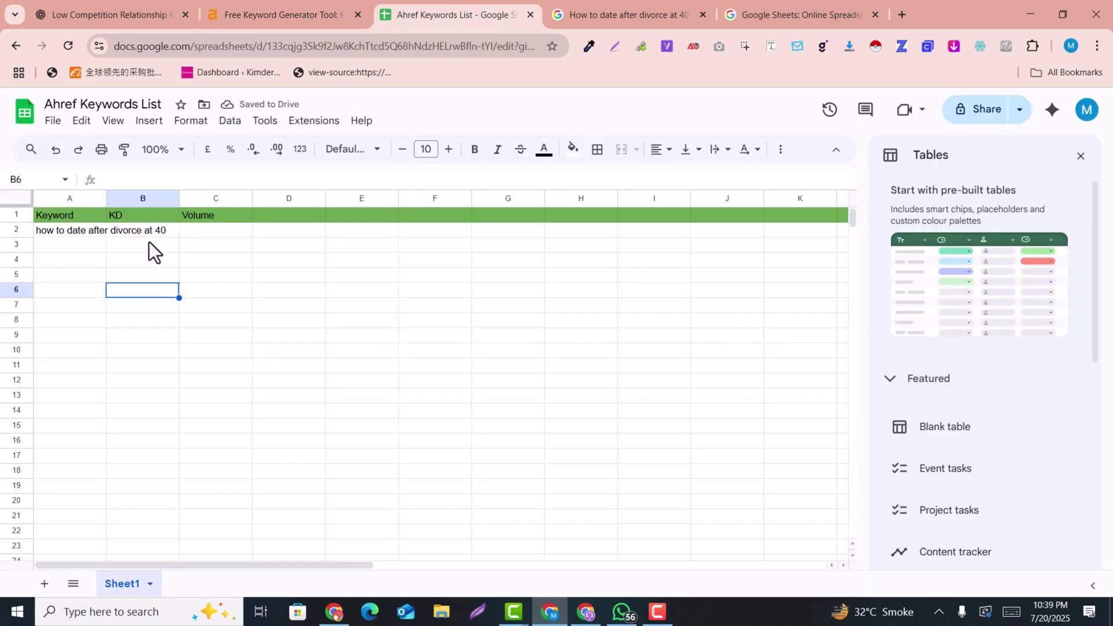
{"action": "left_click", "coordinate": [144, 236]}
{"action": "double_click", "coordinate": [144, 235]}
{"action": "key", "text": "ctrl+v"}
{"action": "key", "text": "BackSpace"}
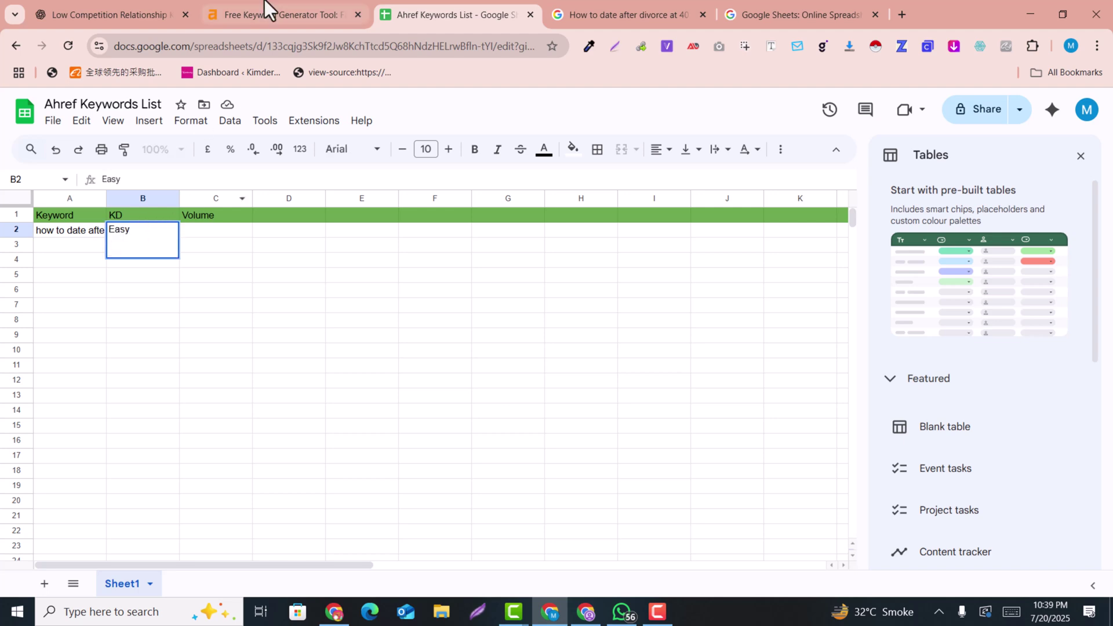
Copy the first keyword's search volume ">100" from Ahrefs into cell C2 under Volume.
{"action": "left_click", "coordinate": [284, 14]}
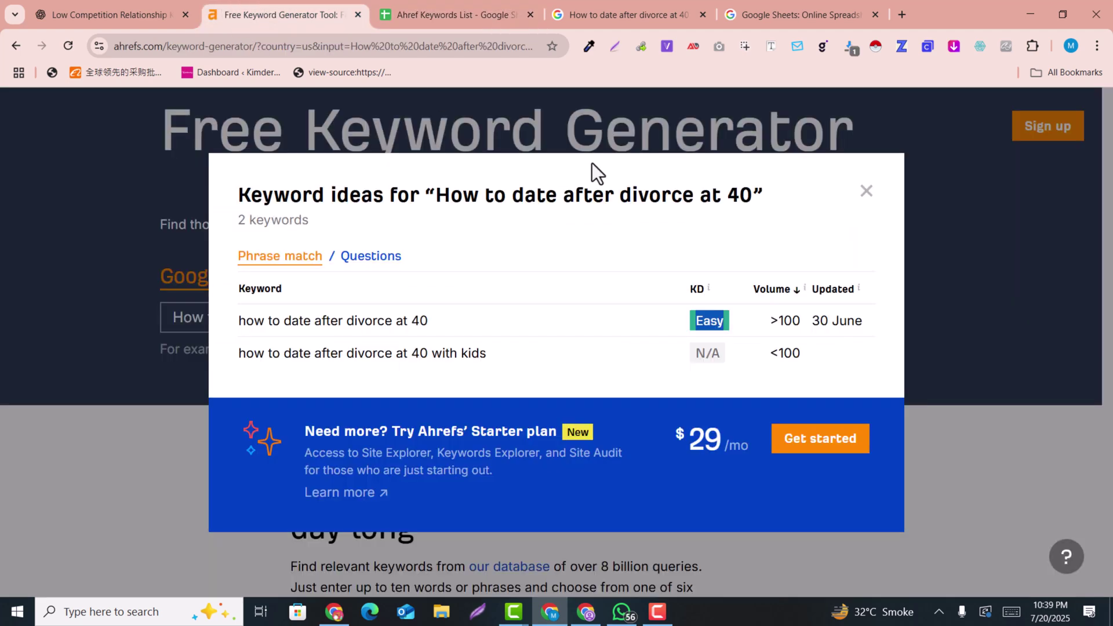
{"action": "triple_click", "coordinate": [790, 323]}
{"action": "key", "text": "ctrl+c"}
{"action": "left_click", "coordinate": [452, 15]}
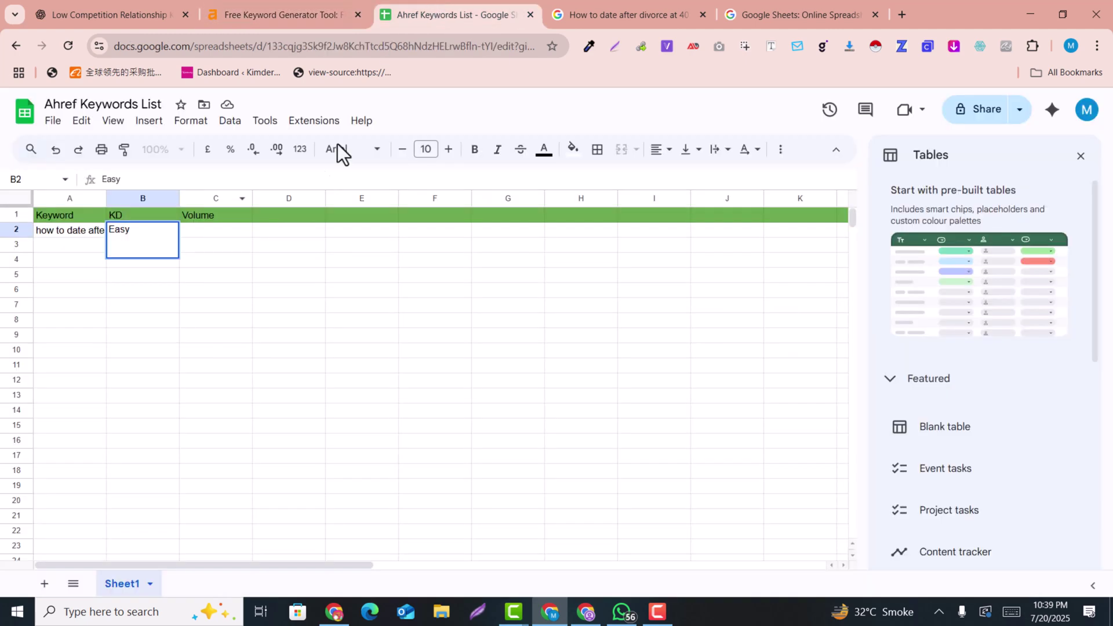
{"action": "left_click", "coordinate": [209, 237]}
{"action": "double_click", "coordinate": [204, 232]}
{"action": "key", "text": "ctrl+v"}
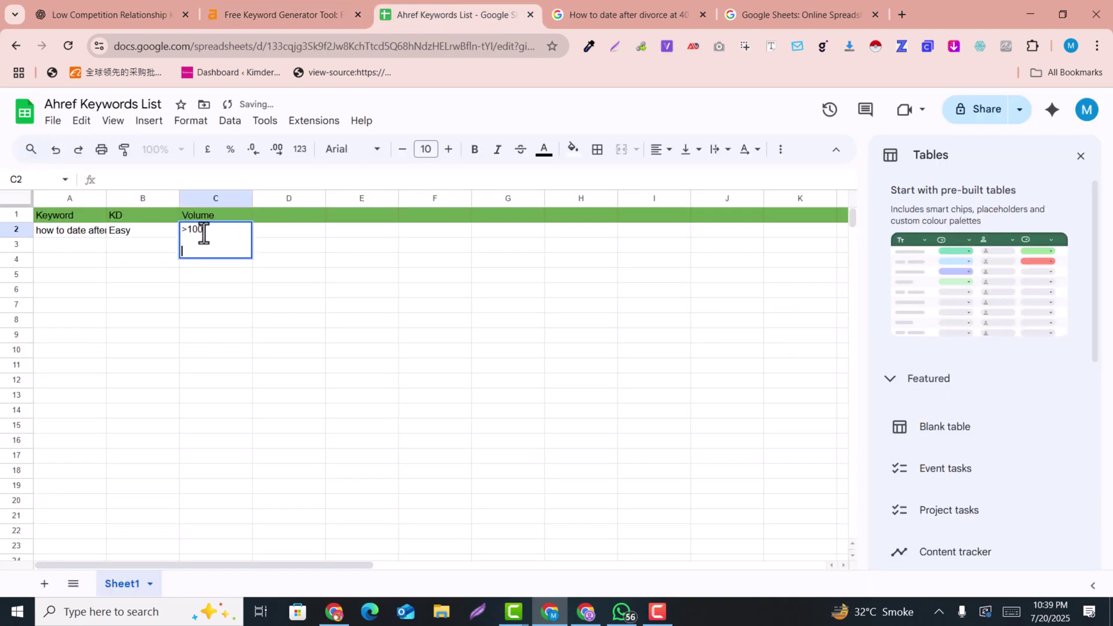
{"action": "left_click", "coordinate": [146, 264]}
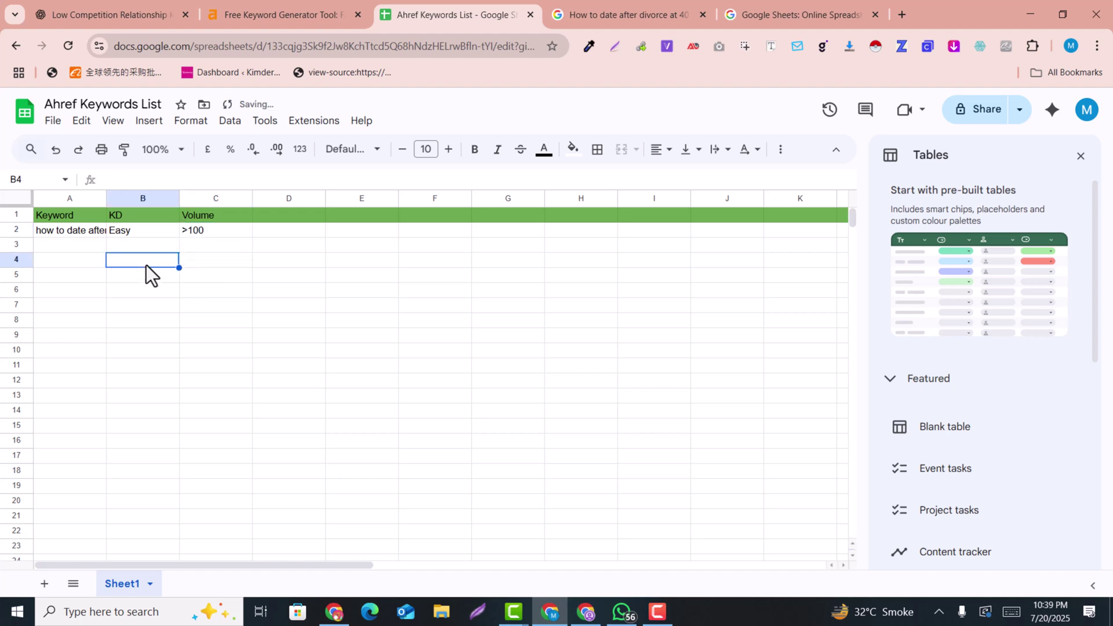
Copy "how to date after divorce at 40 with kids" from Ahrefs into cell A3 and enter "Easy" as its KD in B3.
{"action": "left_click", "coordinate": [53, 248]}
{"action": "left_click", "coordinate": [256, 23]}
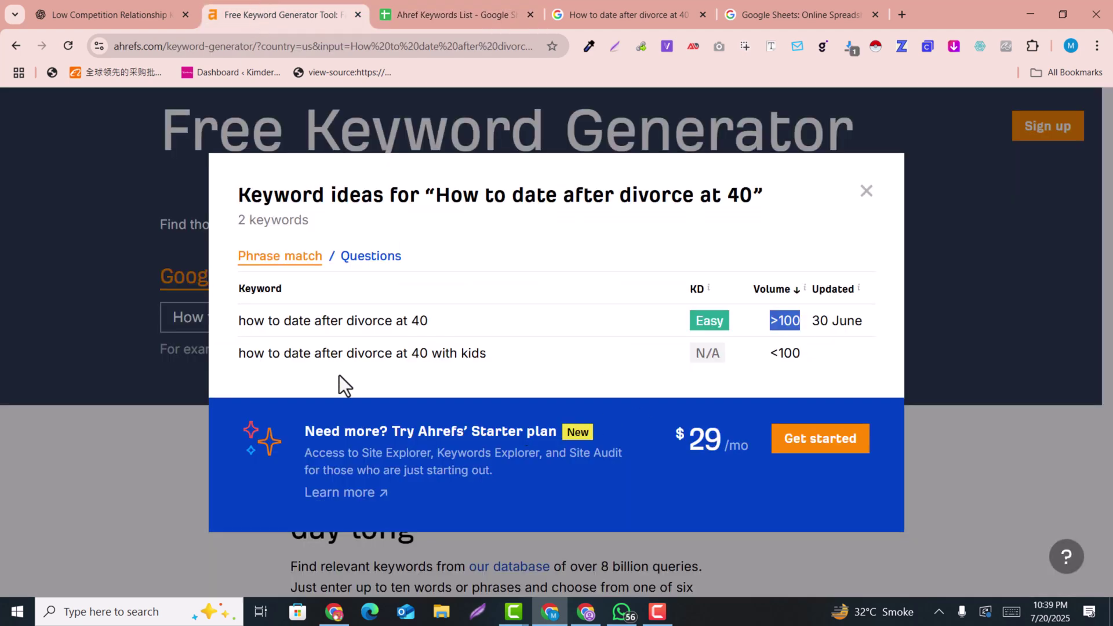
{"action": "left_click_drag", "start_coordinate": [239, 354], "coordinate": [489, 355]}
{"action": "key", "text": "ctrl+c"}
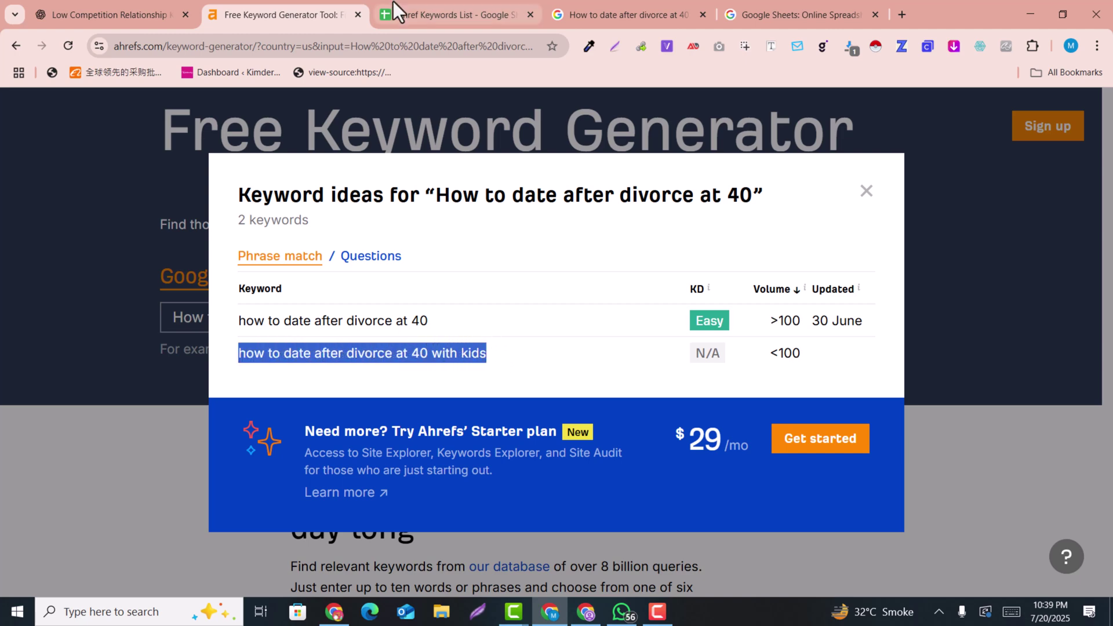
{"action": "left_click", "coordinate": [417, 13]}
{"action": "key", "text": "ctrl+v"}
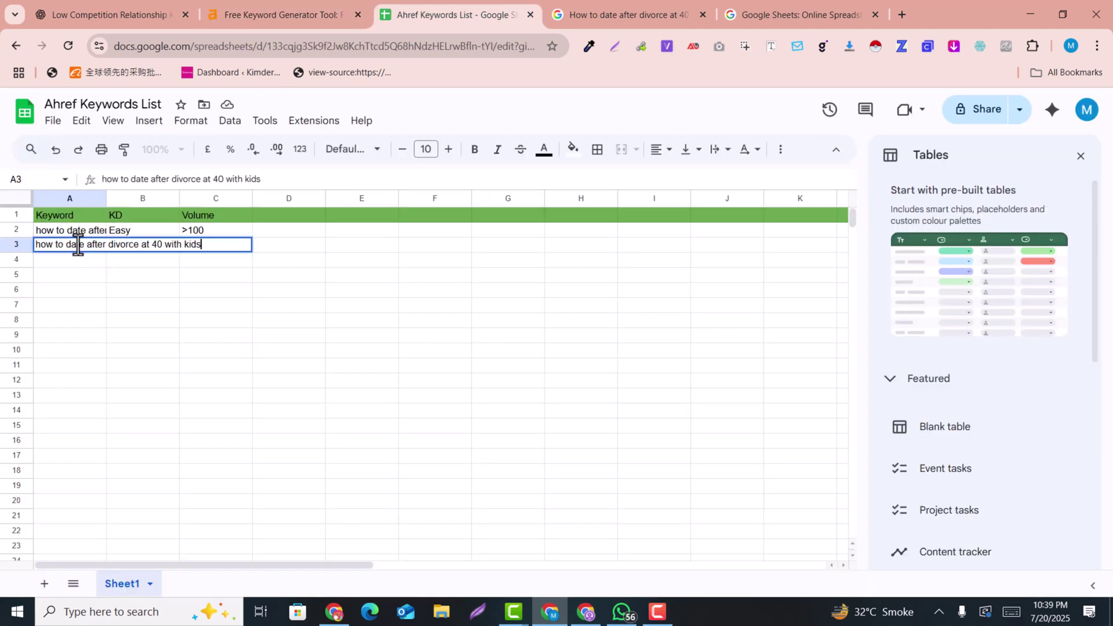
{"action": "left_click", "coordinate": [138, 245]}
{"action": "double_click", "coordinate": [138, 245]}
{"action": "type", "text": "Easy"}
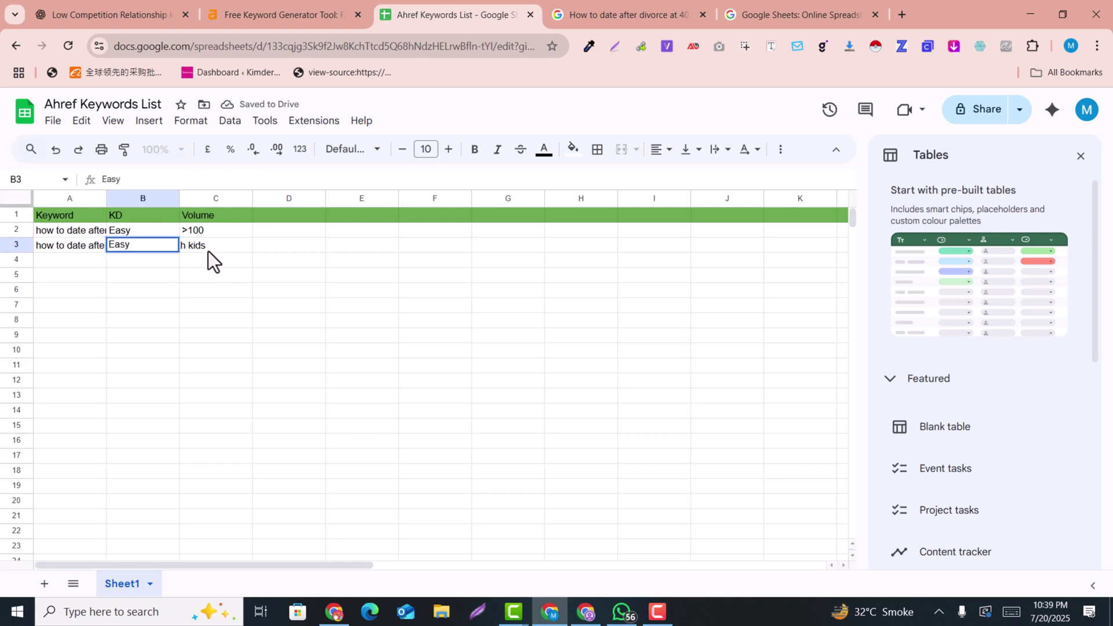
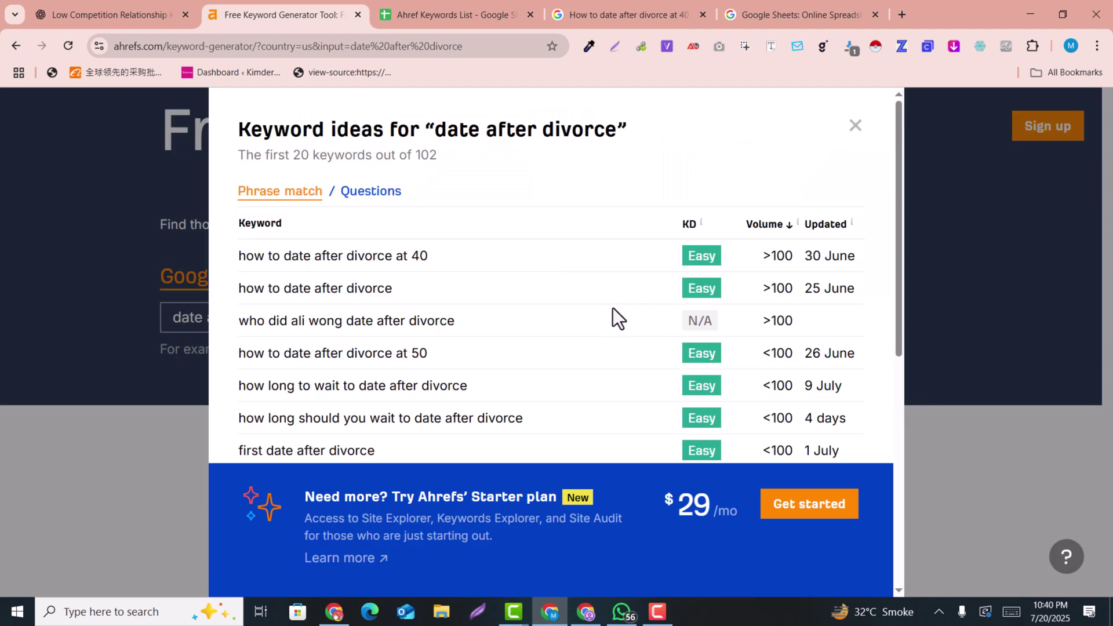
Select and copy the first ten "date after divorce" keyword ideas, down to "scared to date after divorce", with their KD, volume and update dates.
{"action": "scroll", "coordinate": [614, 308], "scroll_direction": "down", "scroll_amount": 3}
{"action": "scroll", "coordinate": [613, 308], "scroll_direction": "up", "scroll_amount": 1}
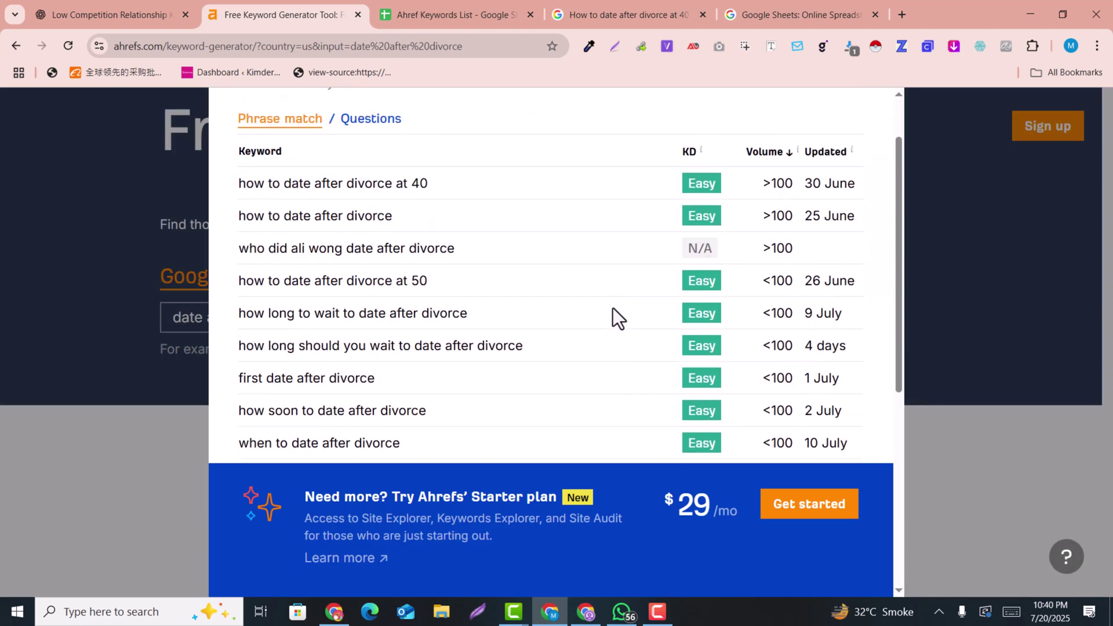
{"action": "left_click_drag", "start_coordinate": [235, 187], "coordinate": [361, 199]}
{"action": "left_click", "coordinate": [260, 179]}
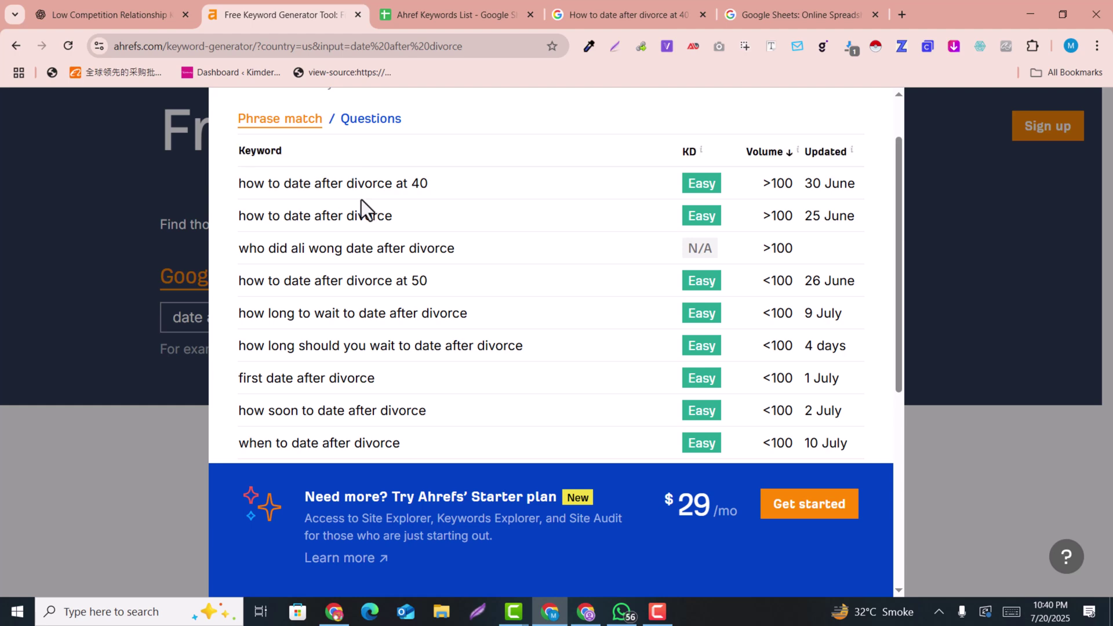
{"action": "left_click_drag", "start_coordinate": [239, 182], "coordinate": [794, 251]}
{"action": "scroll", "coordinate": [739, 293], "scroll_direction": "down", "scroll_amount": 2}
{"action": "scroll", "coordinate": [776, 277], "scroll_direction": "down", "scroll_amount": 2}
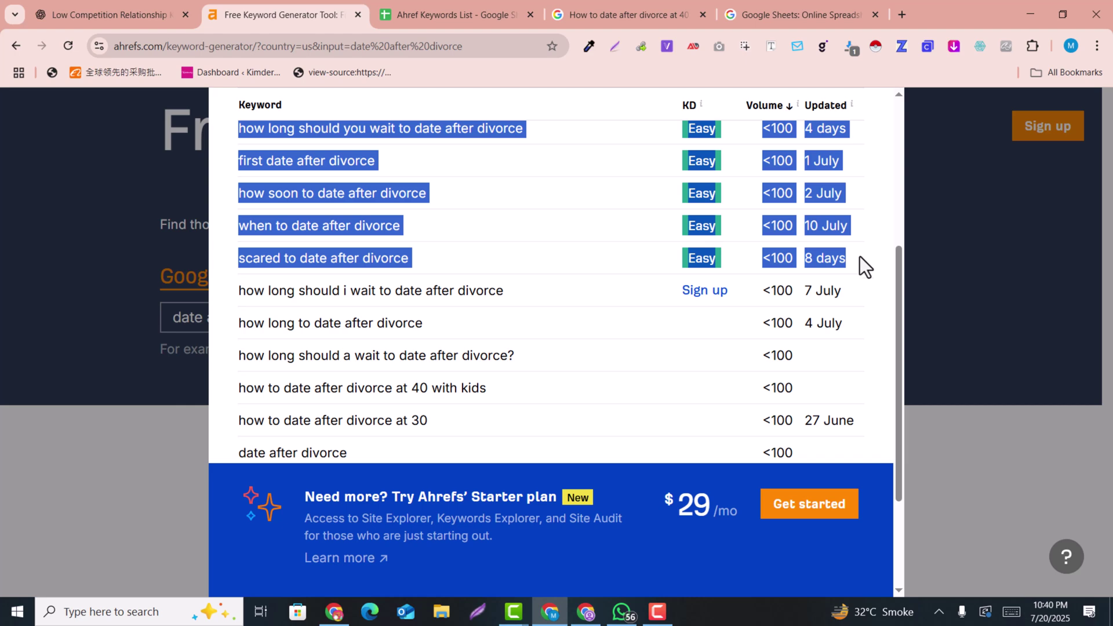
{"action": "scroll", "coordinate": [830, 299], "scroll_direction": "up", "scroll_amount": 4}
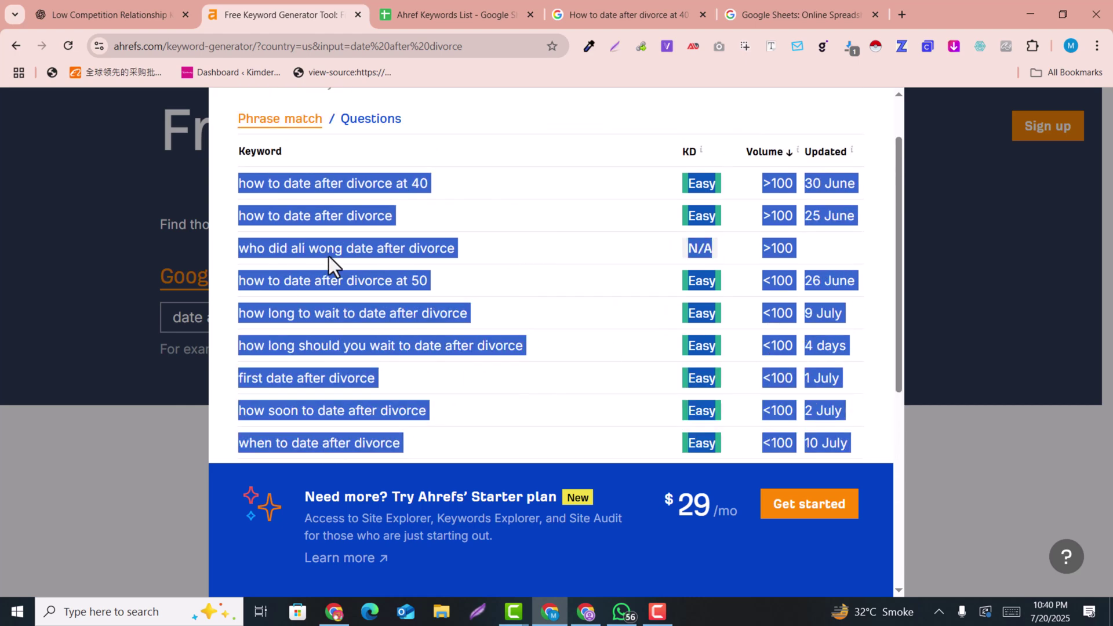
Commit the volume entry in C3 of the Ahref Keywords List sheet and paste the copied keyword rows starting at cell A4.
{"action": "left_click", "coordinate": [466, 9]}
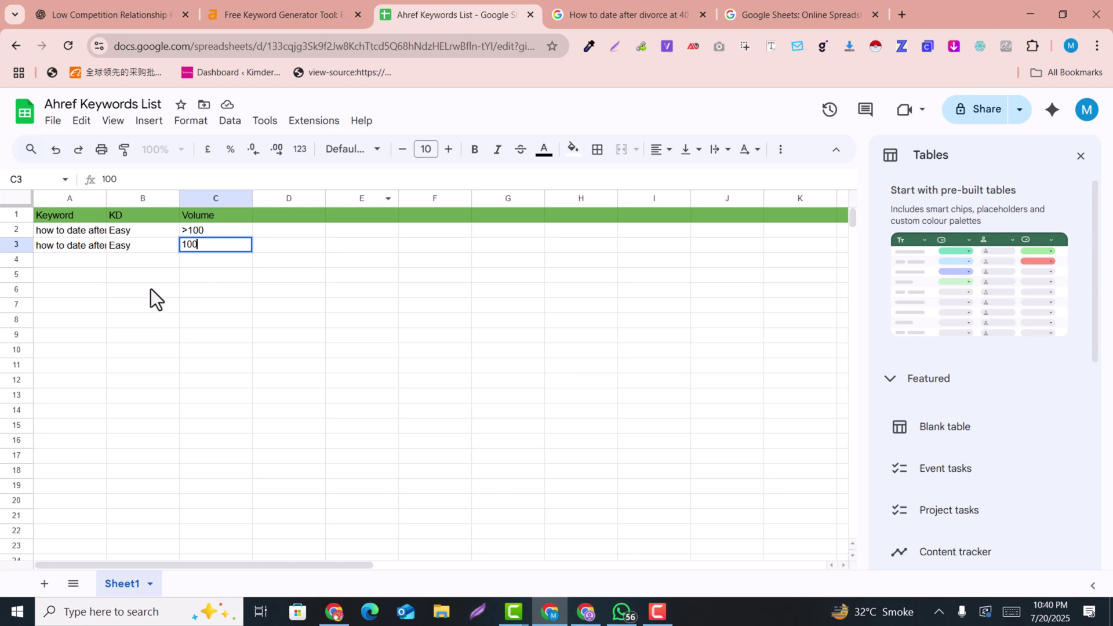
{"action": "key", "text": "Return"}
{"action": "left_click", "coordinate": [46, 262]}
{"action": "key", "text": "ctrl+v"}
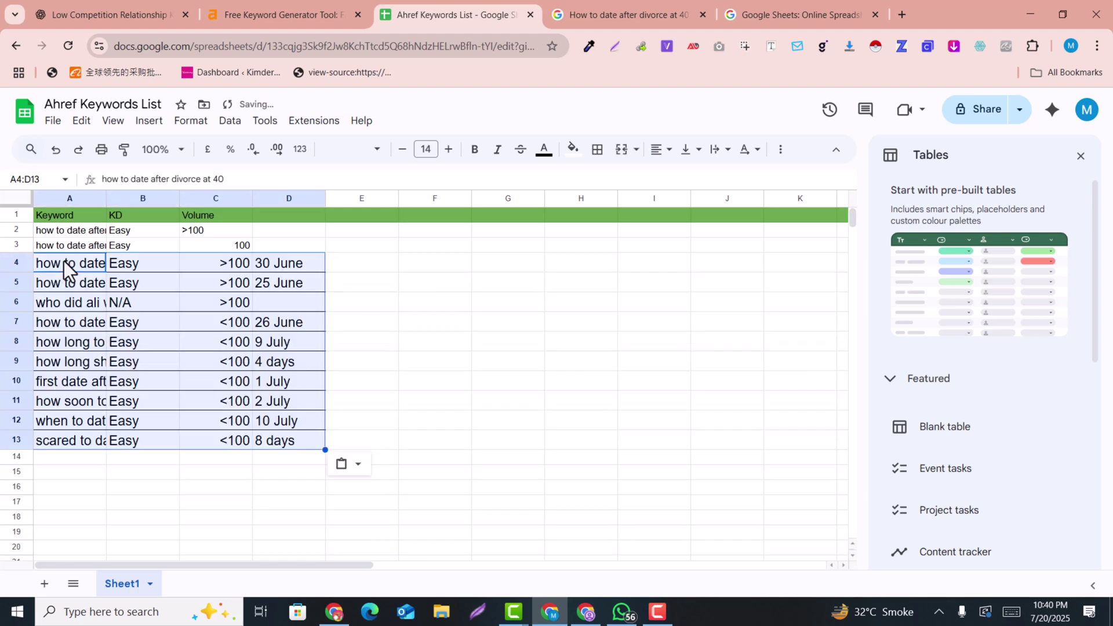
Return to the Ahrefs keyword ideas for "date after divorce" and copy the keyword "first date after divorce".
{"action": "left_click", "coordinate": [175, 281]}
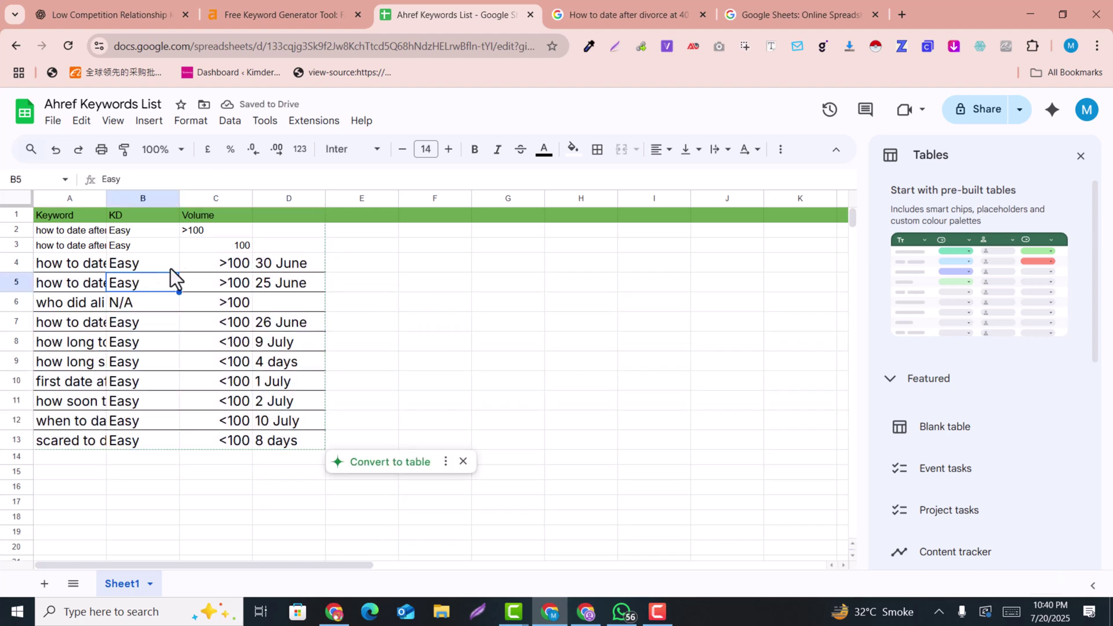
{"action": "left_click", "coordinate": [292, 328]}
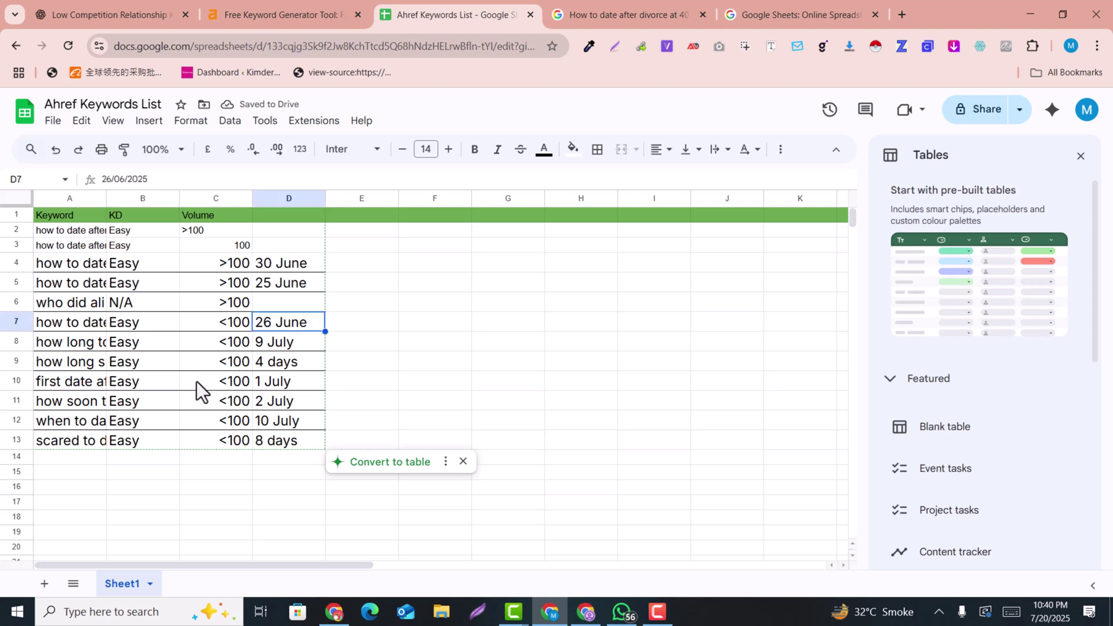
{"action": "left_click", "coordinate": [298, 12]}
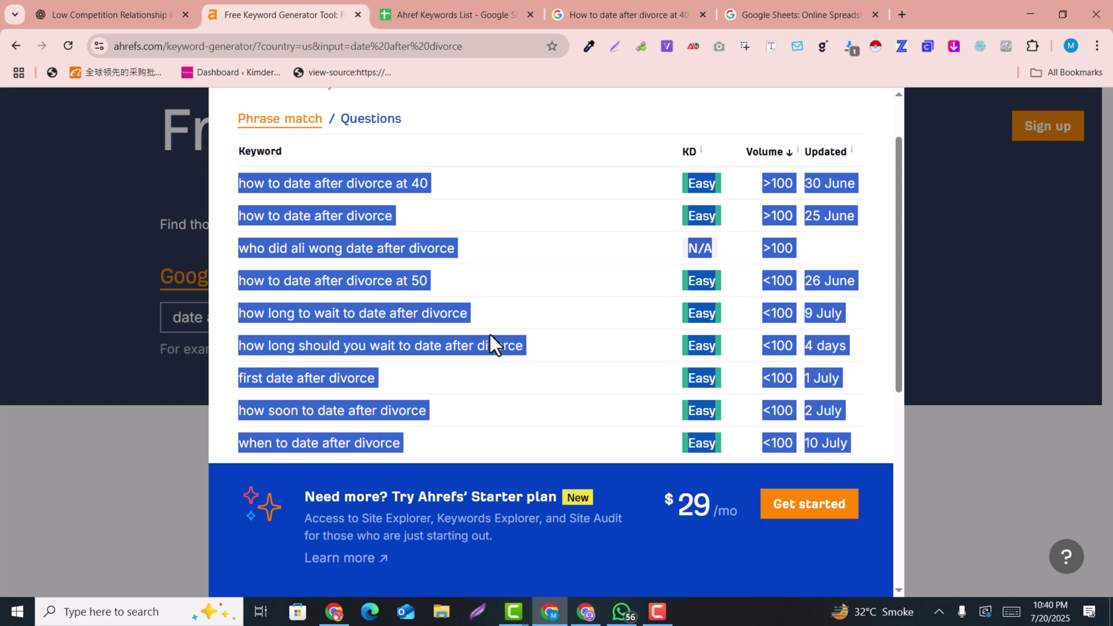
{"action": "scroll", "coordinate": [489, 346], "scroll_direction": "down", "scroll_amount": 3}
{"action": "scroll", "coordinate": [493, 313], "scroll_direction": "up", "scroll_amount": 2}
{"action": "left_click", "coordinate": [493, 304]}
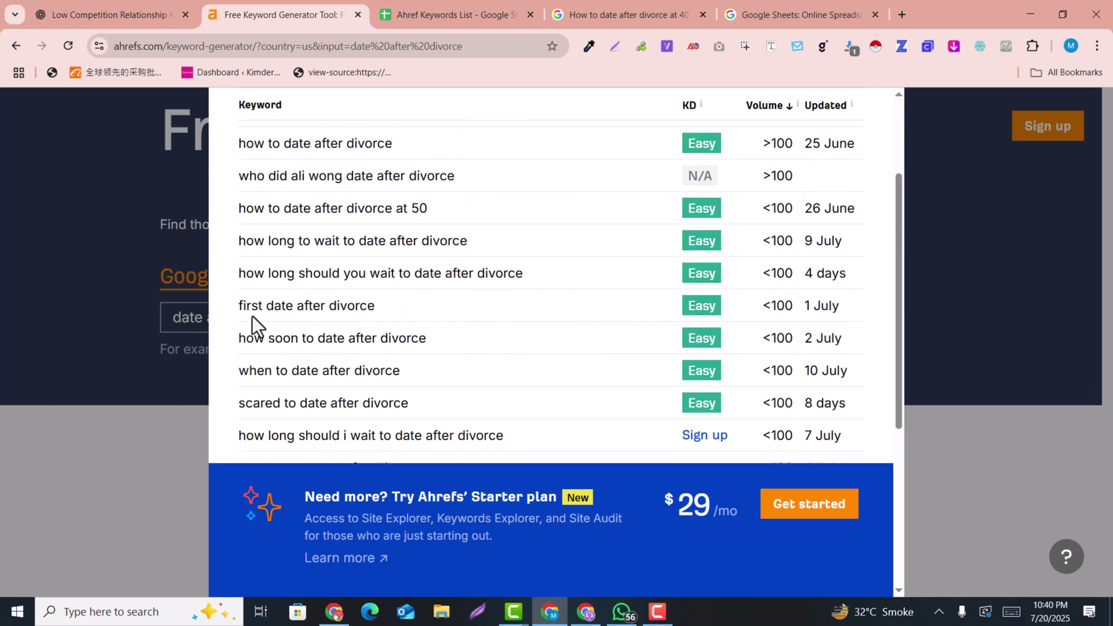
{"action": "left_click_drag", "start_coordinate": [241, 316], "coordinate": [248, 303]}
{"action": "left_click", "coordinate": [284, 311]}
{"action": "left_click_drag", "start_coordinate": [378, 319], "coordinate": [239, 314]}
{"action": "key", "text": "ctrl+c"}
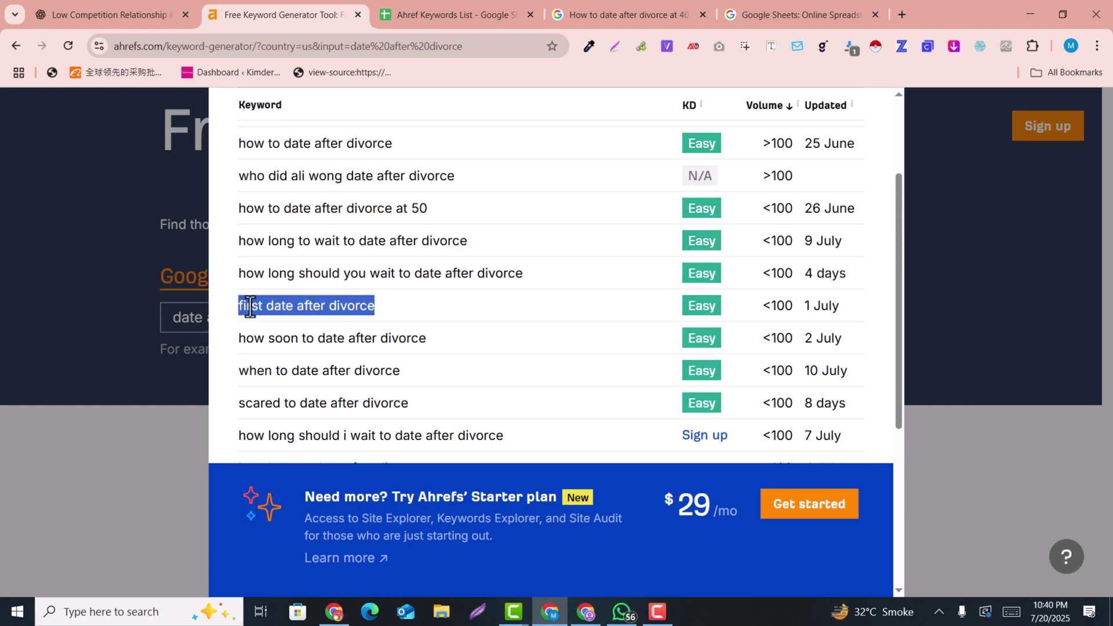
Close the current keyword ideas and generate new ones for "first date after divorce" on Google in the United States.
{"action": "scroll", "coordinate": [828, 259], "scroll_direction": "up", "scroll_amount": 3}
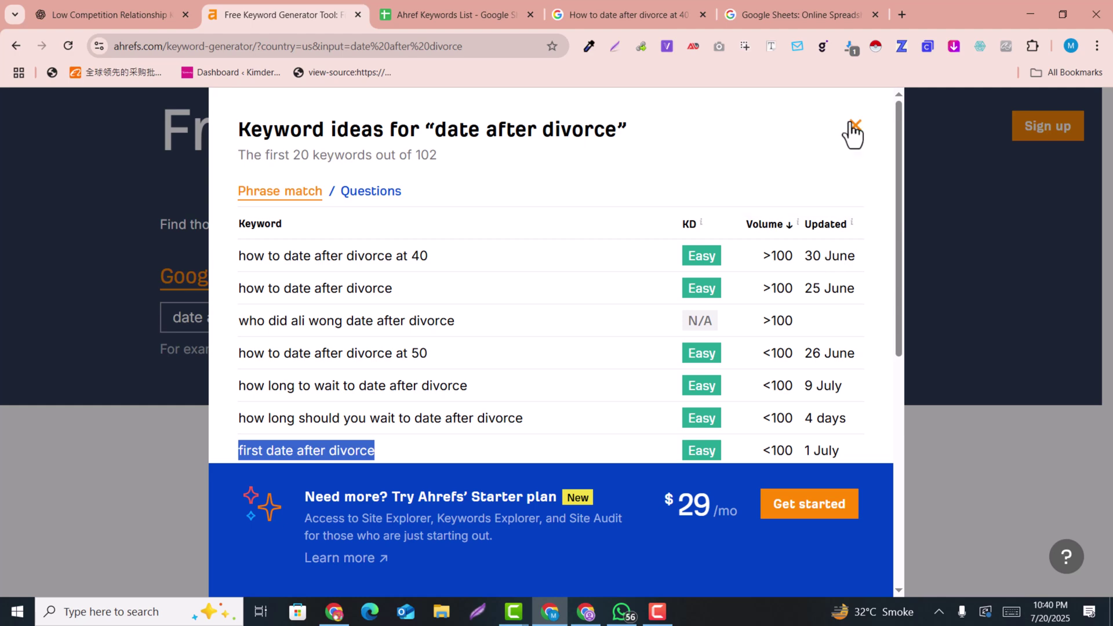
{"action": "left_click", "coordinate": [855, 125]}
{"action": "triple_click", "coordinate": [284, 311]}
{"action": "key", "text": "ctrl+v"}
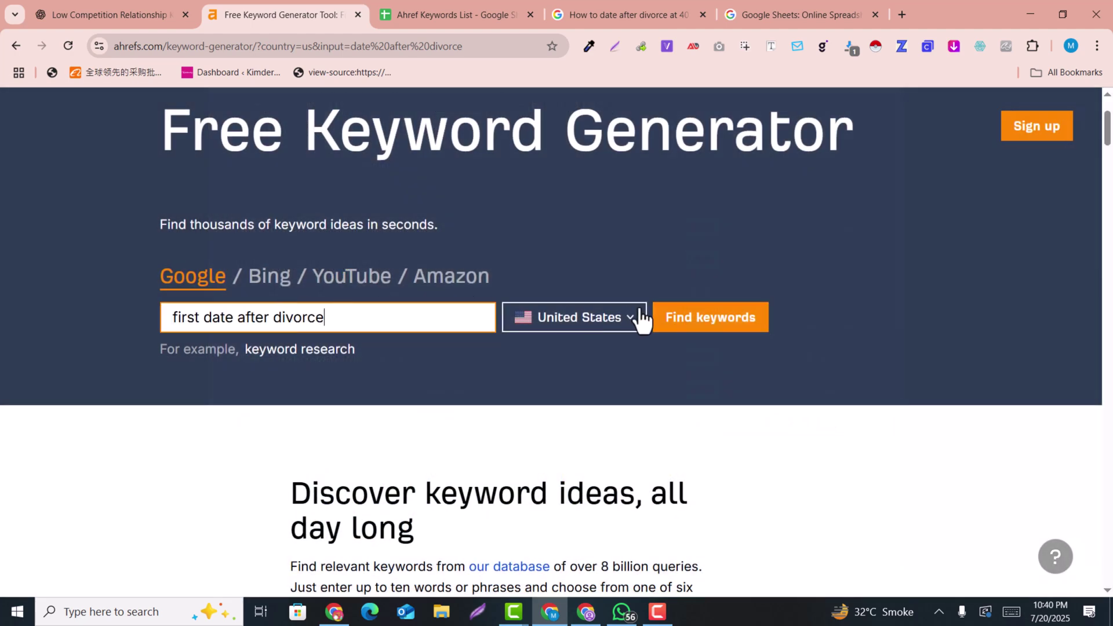
{"action": "left_click", "coordinate": [712, 322]}
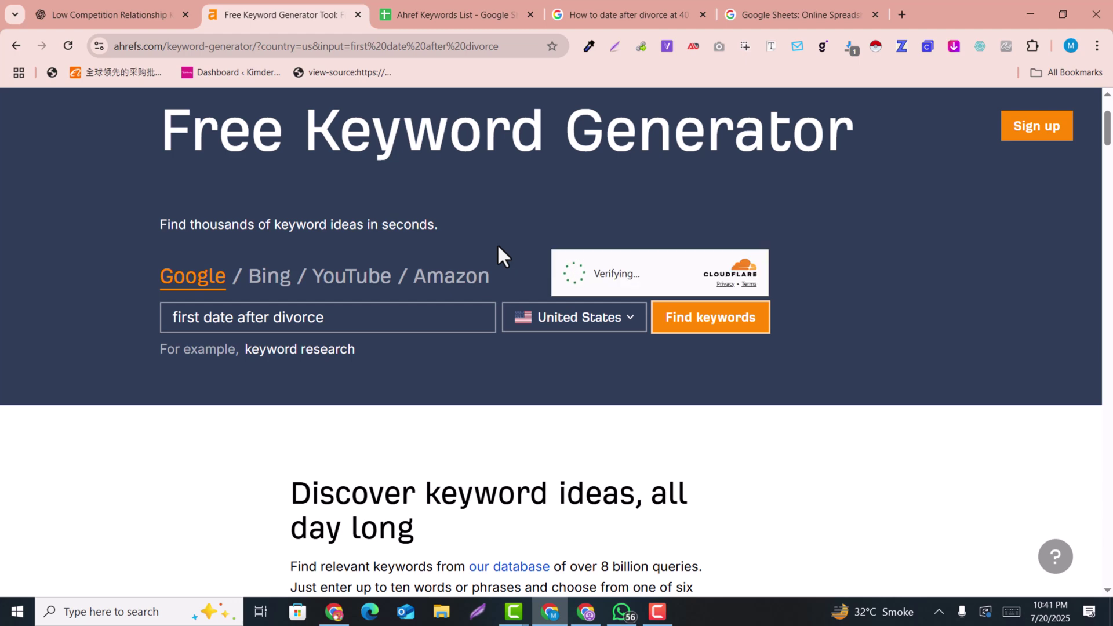
{"action": "left_click", "coordinate": [245, 319]}
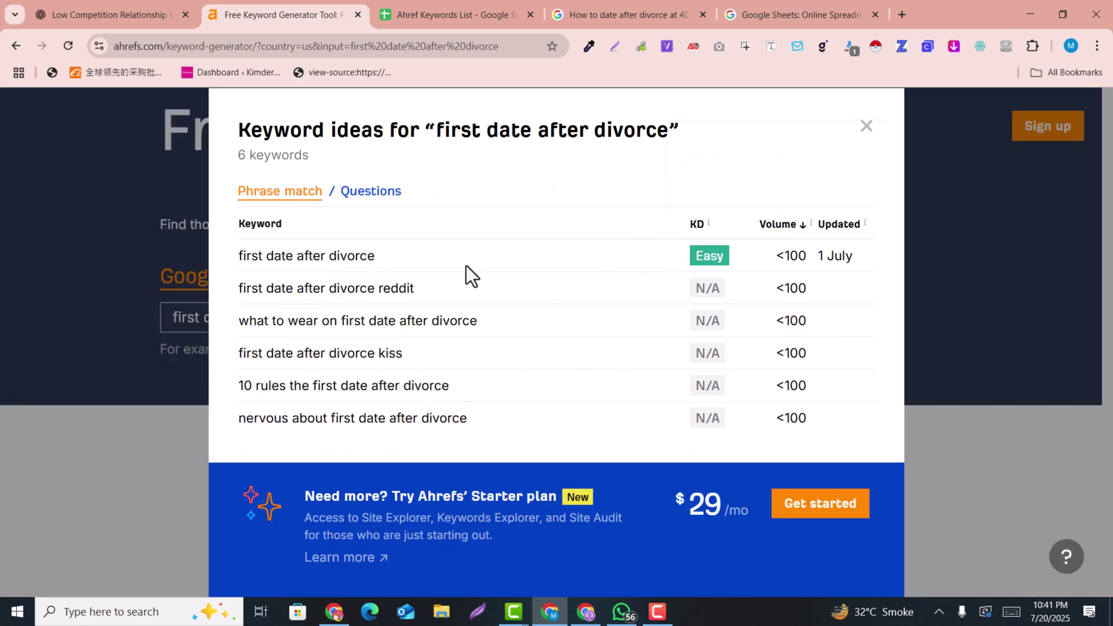
Select the "first date after divorce" keyword ideas together with their KD and volume.
{"action": "left_click_drag", "start_coordinate": [237, 224], "coordinate": [628, 321]}
{"action": "left_click", "coordinate": [251, 291]}
{"action": "left_click_drag", "start_coordinate": [244, 288], "coordinate": [719, 348]}
{"action": "left_click", "coordinate": [283, 257]}
{"action": "left_click_drag", "start_coordinate": [238, 222], "coordinate": [817, 436]}
Look over the keyword rows collected in the Google Sheets list and close the "first date after divorce" ideas in Ahrefs.
{"action": "left_click", "coordinate": [423, 11]}
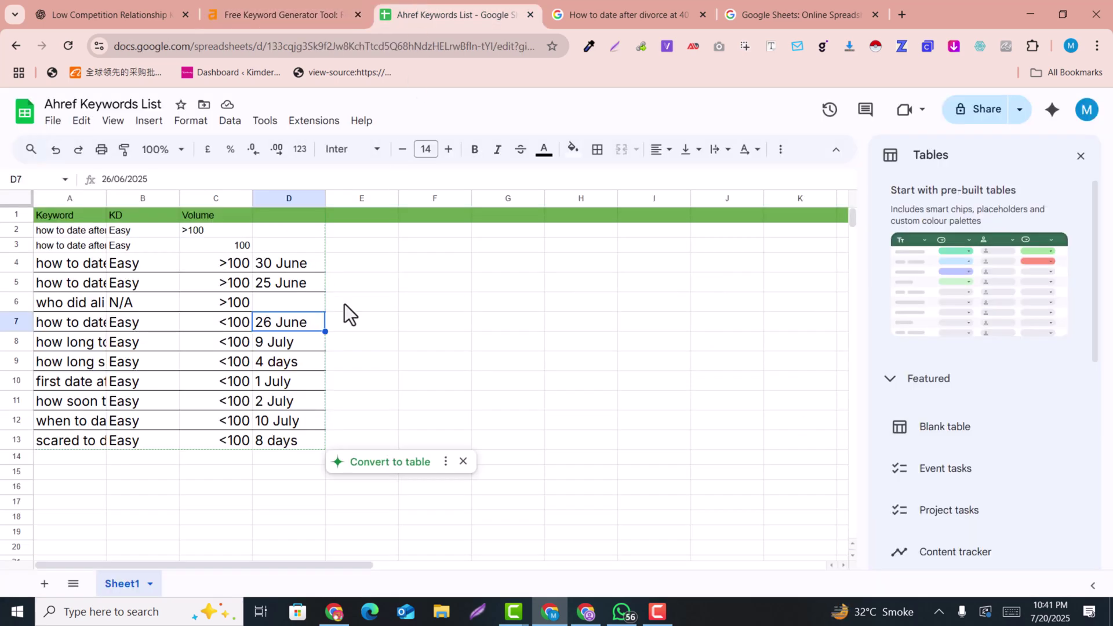
{"action": "left_click", "coordinate": [142, 472]}
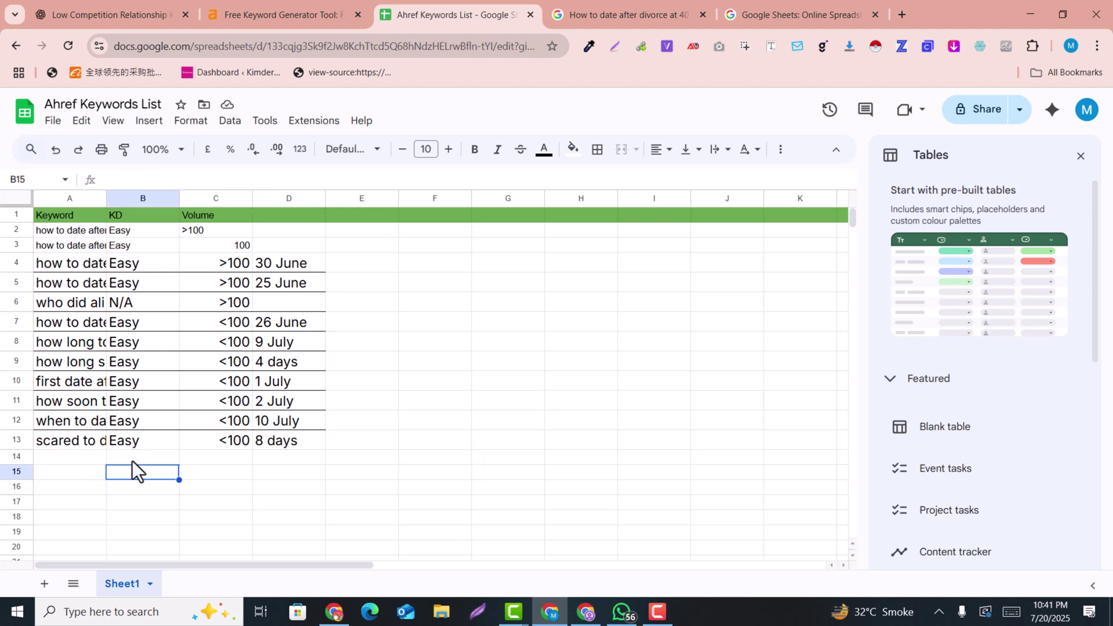
{"action": "left_click", "coordinate": [270, 2]}
{"action": "left_click", "coordinate": [866, 127]}
{"action": "scroll", "coordinate": [751, 450], "scroll_direction": "up", "scroll_amount": 2}
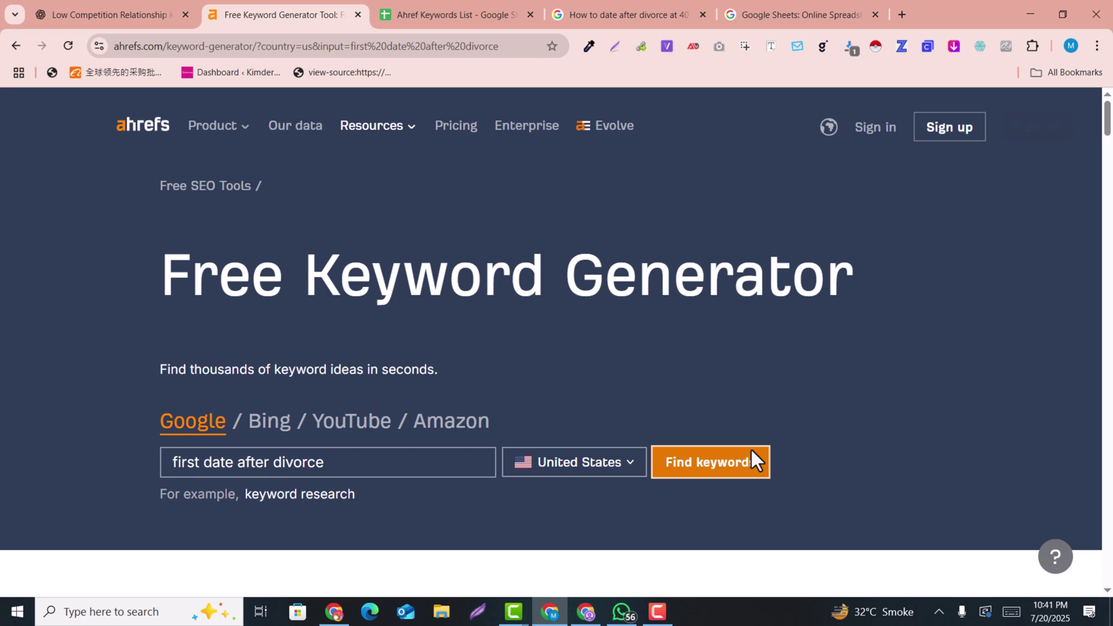
{"action": "left_click", "coordinate": [472, 1]}
{"action": "left_click", "coordinate": [215, 365]}
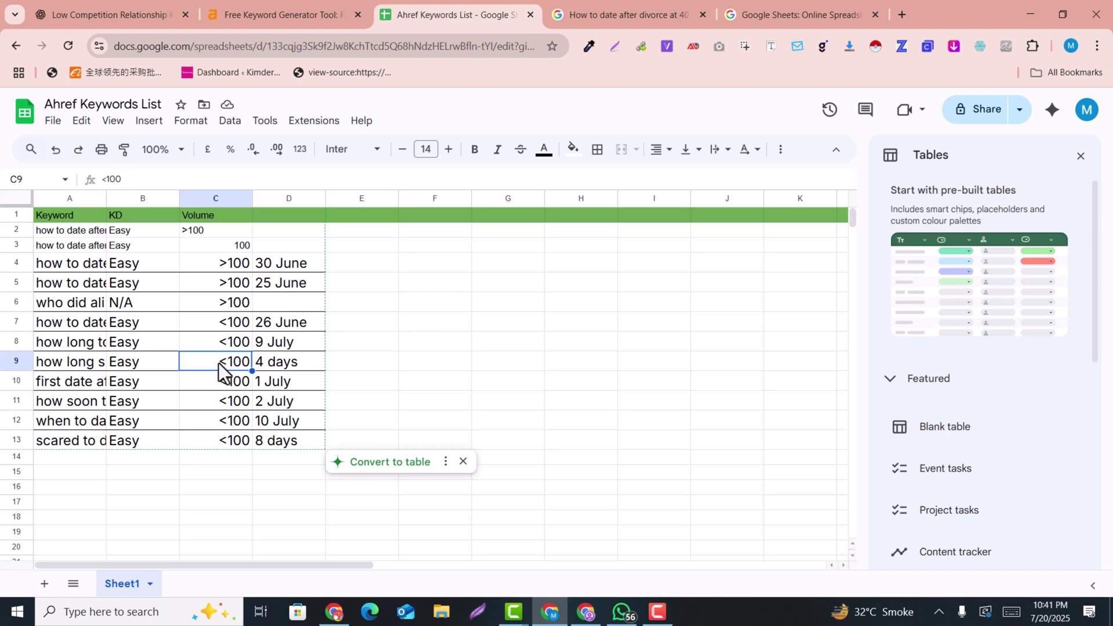
{"action": "left_click", "coordinate": [69, 448]}
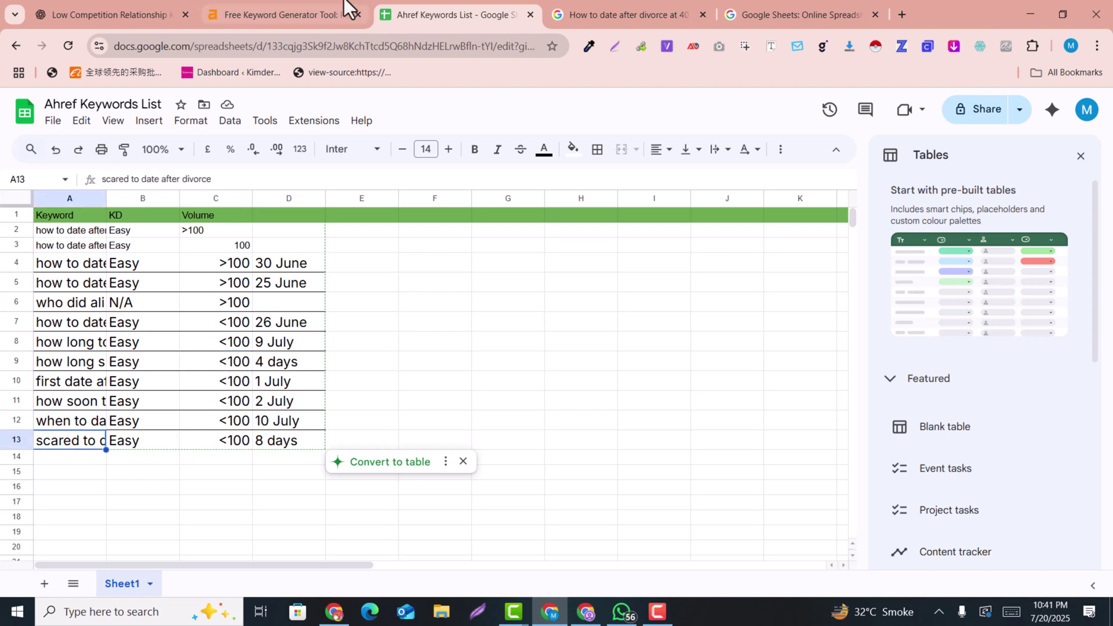
{"action": "left_click", "coordinate": [325, 14]}
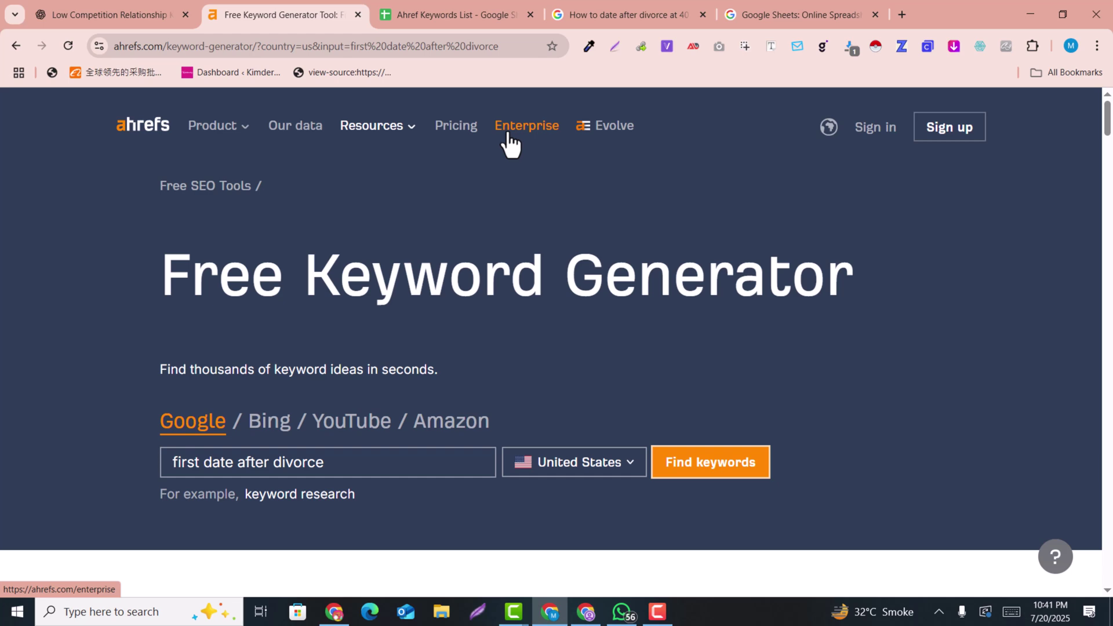
Widen the Keyword column A of the Ahref Keywords List sheet so the long keywords are readable.
{"action": "left_click", "coordinate": [441, 14]}
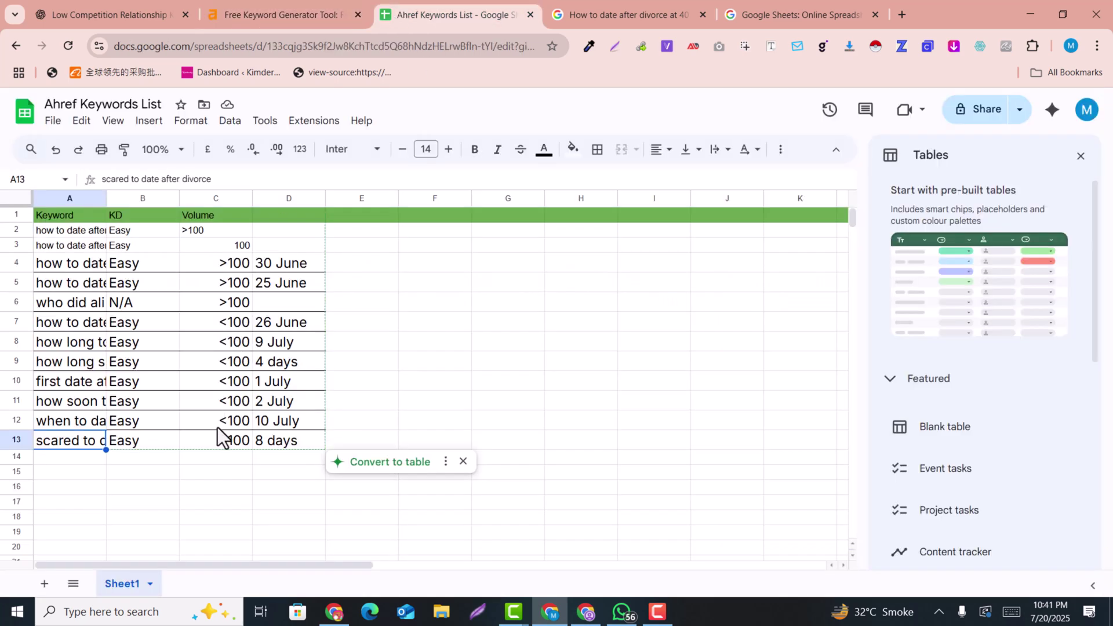
{"action": "left_click", "coordinate": [130, 361]}
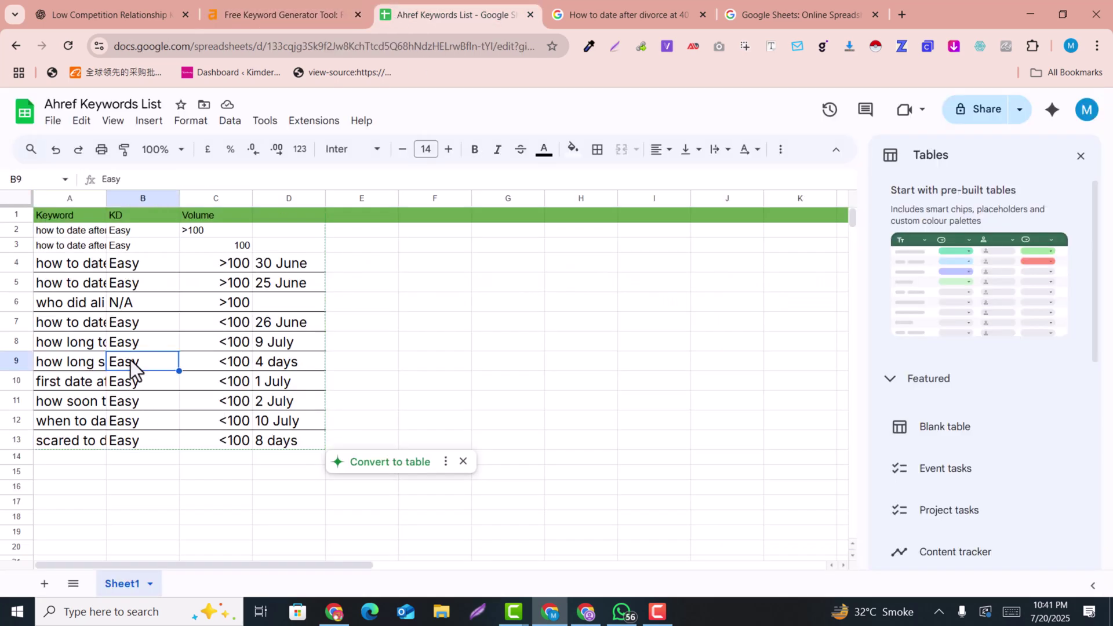
{"action": "left_click_drag", "start_coordinate": [106, 199], "coordinate": [259, 198]}
{"action": "left_click", "coordinate": [181, 311]}
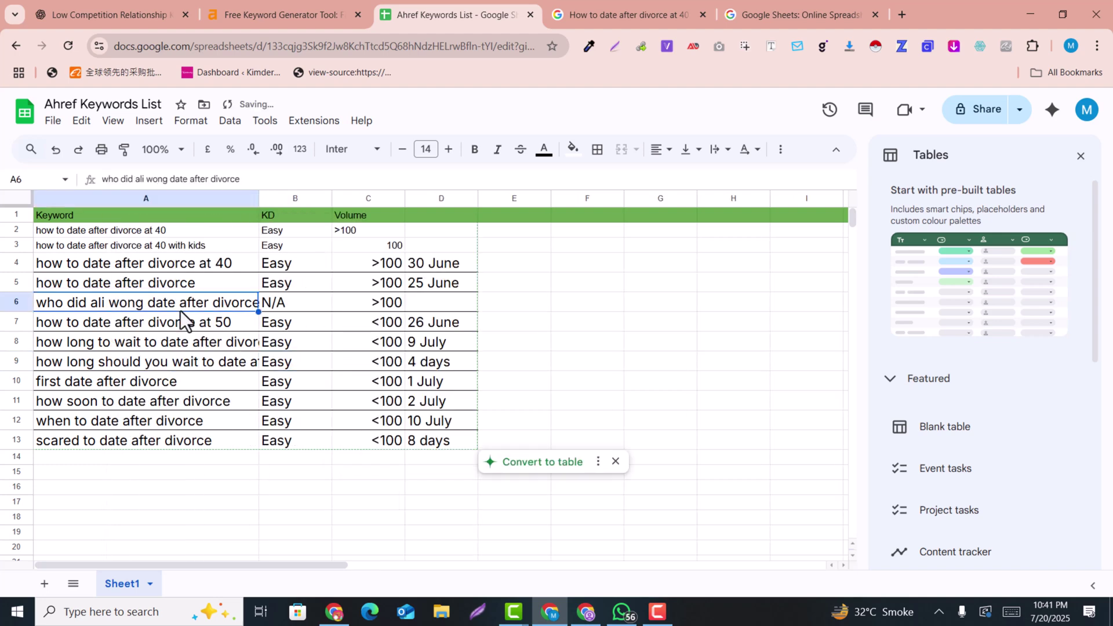
{"action": "left_click", "coordinate": [256, 3]}
{"action": "left_click", "coordinate": [474, 3]}
{"action": "left_click", "coordinate": [332, 3]}
{"action": "left_click", "coordinate": [423, 3]}
{"action": "left_click", "coordinate": [286, 3]}
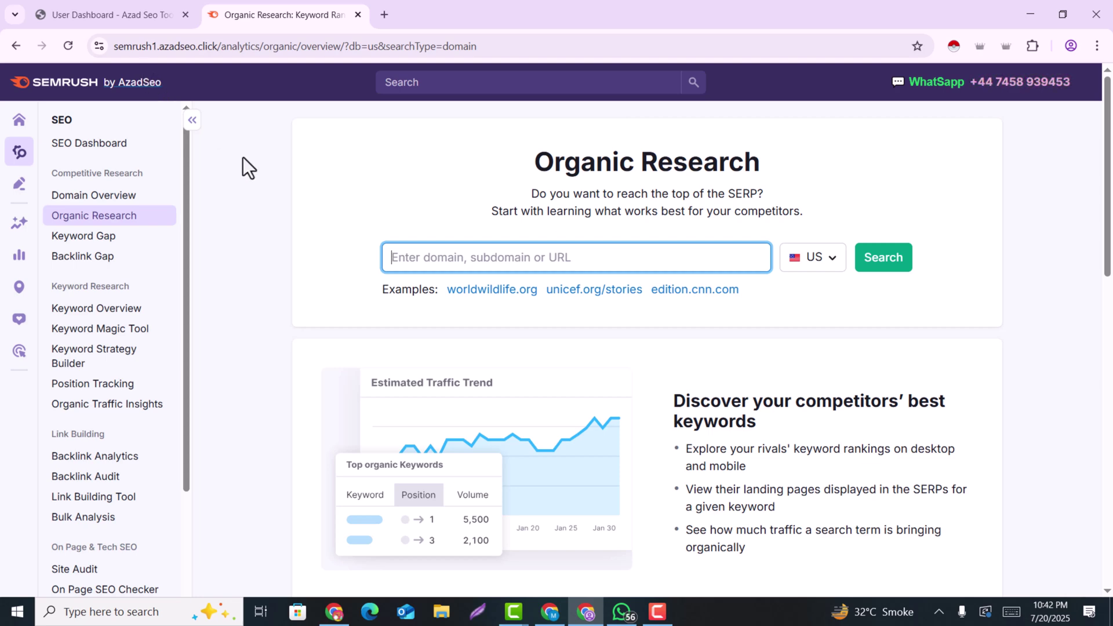
Open the Keyword Magic Tool in Semrush and search the US database for "relationship".
{"action": "scroll", "coordinate": [621, 222], "scroll_direction": "down", "scroll_amount": 1}
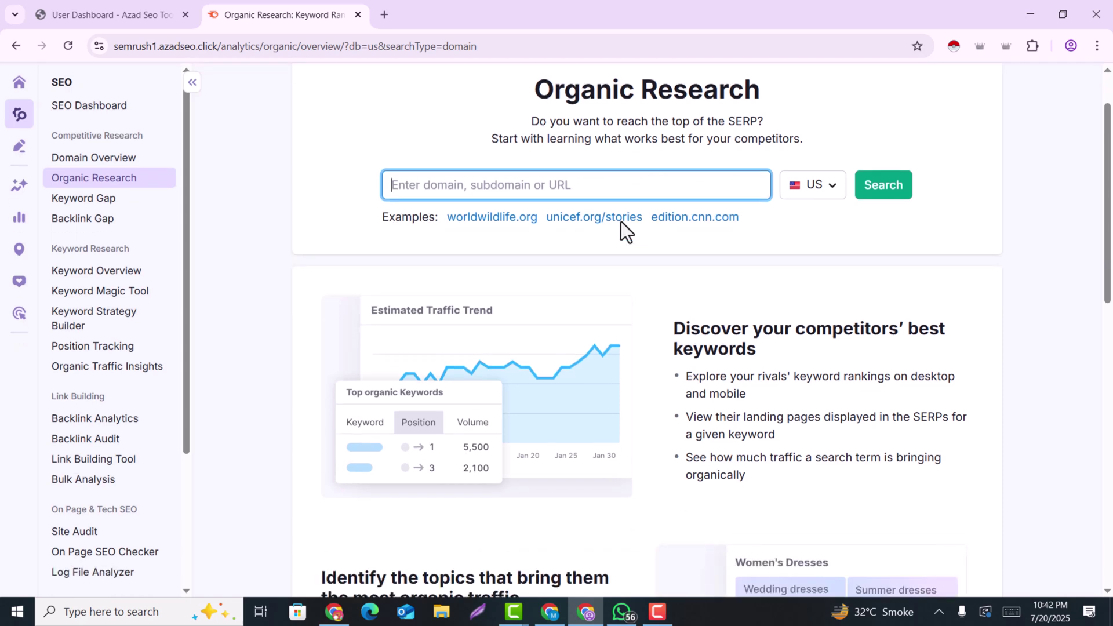
{"action": "scroll", "coordinate": [621, 221], "scroll_direction": "up", "scroll_amount": 1}
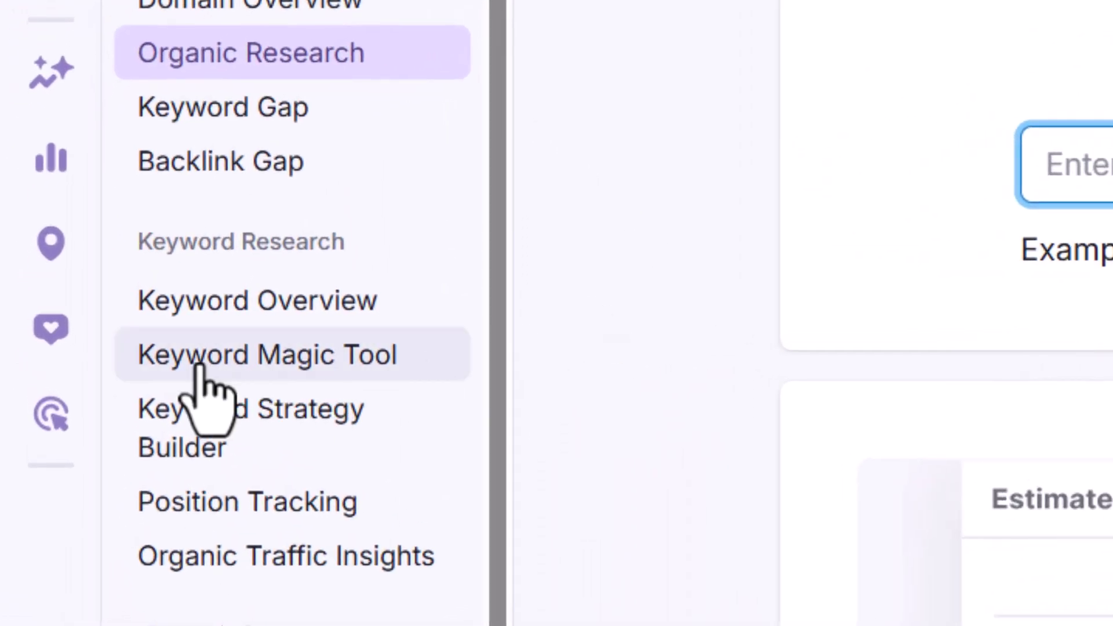
{"action": "left_click", "coordinate": [201, 373]}
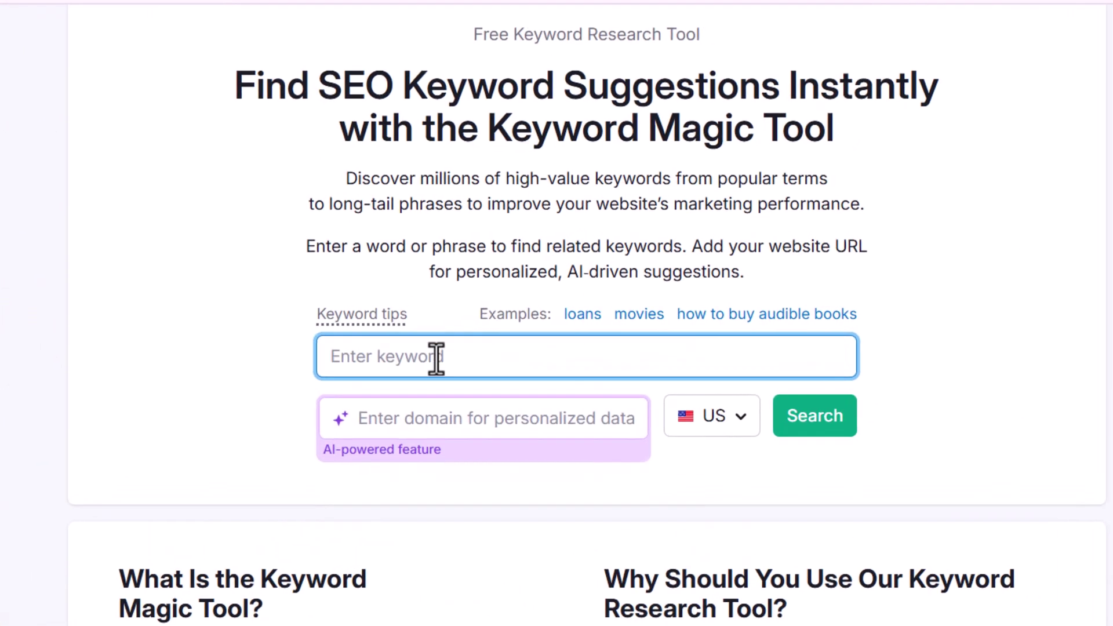
{"action": "type", "text": "r"}
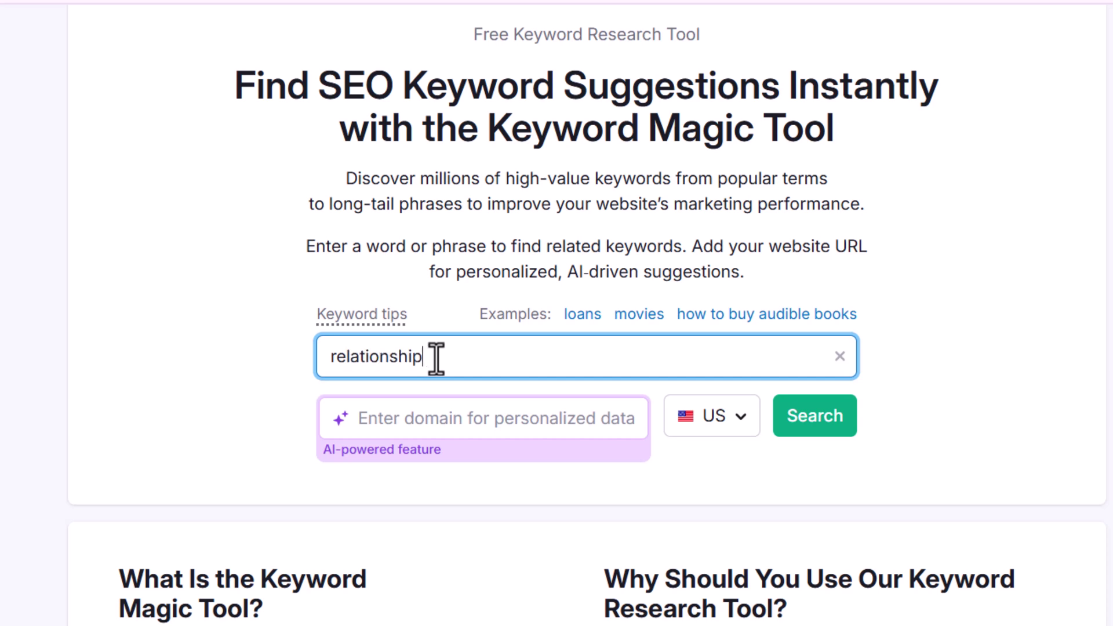
{"action": "type", "text": "elationship"}
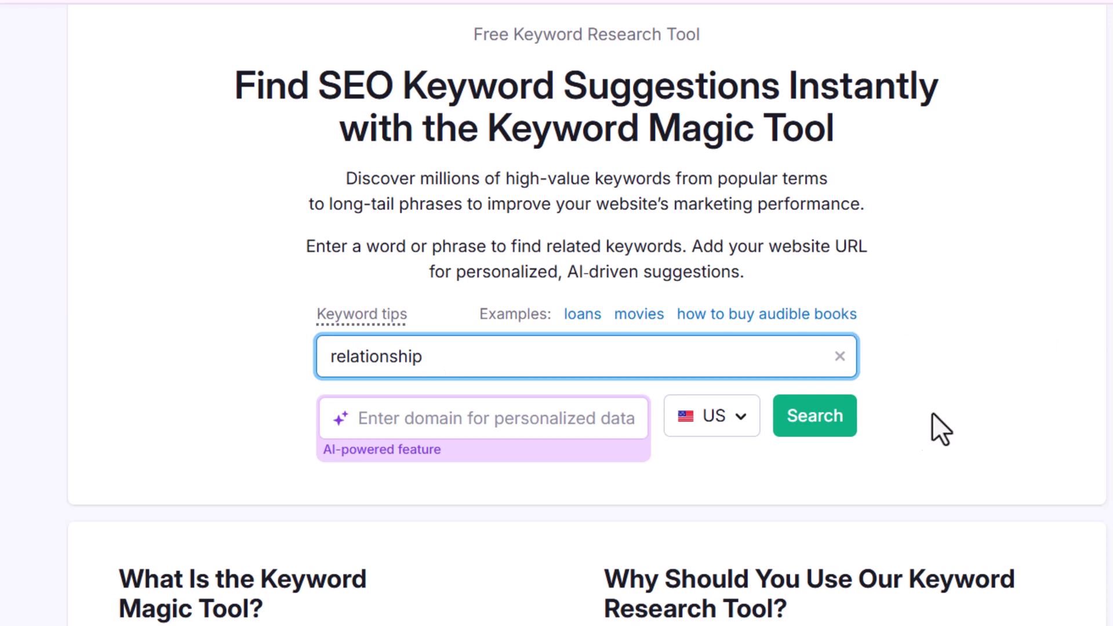
{"action": "left_click", "coordinate": [815, 422]}
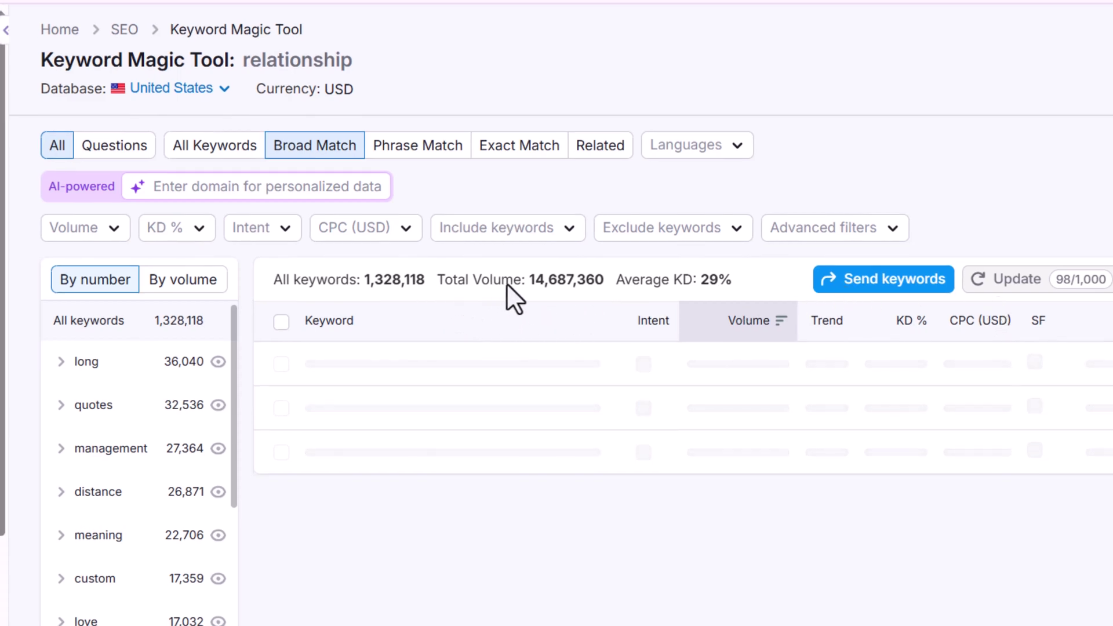
Filter the relationship keywords to a volume of 1,001–10,000 and Easy keyword difficulty, and browse the filtered list.
{"action": "scroll", "coordinate": [547, 284], "scroll_direction": "up", "scroll_amount": 1}
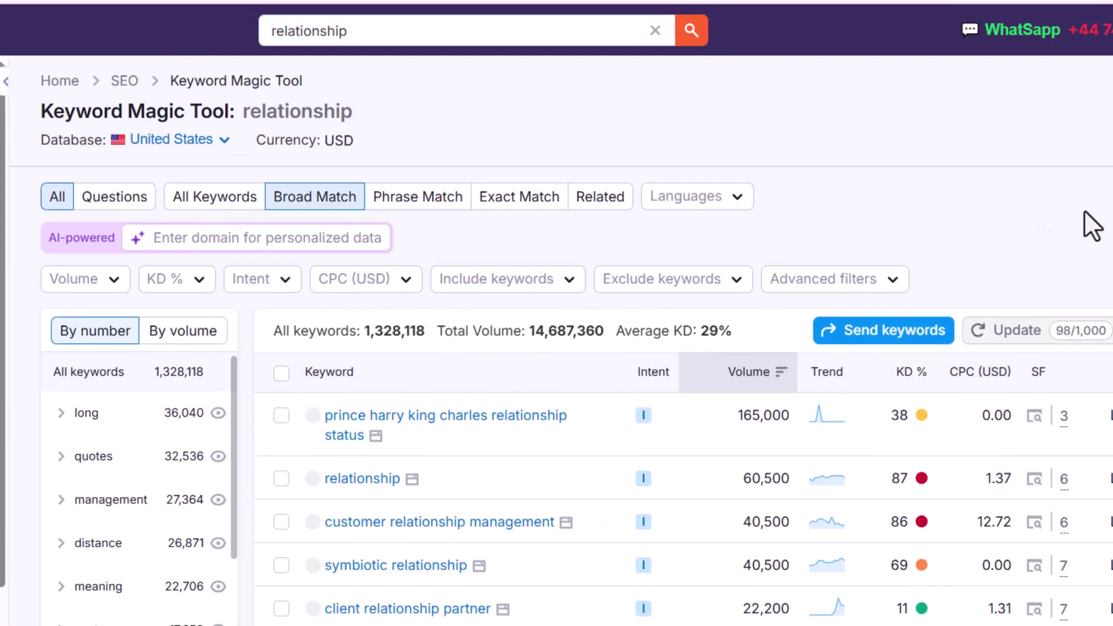
{"action": "scroll", "coordinate": [1085, 278], "scroll_direction": "down", "scroll_amount": 5}
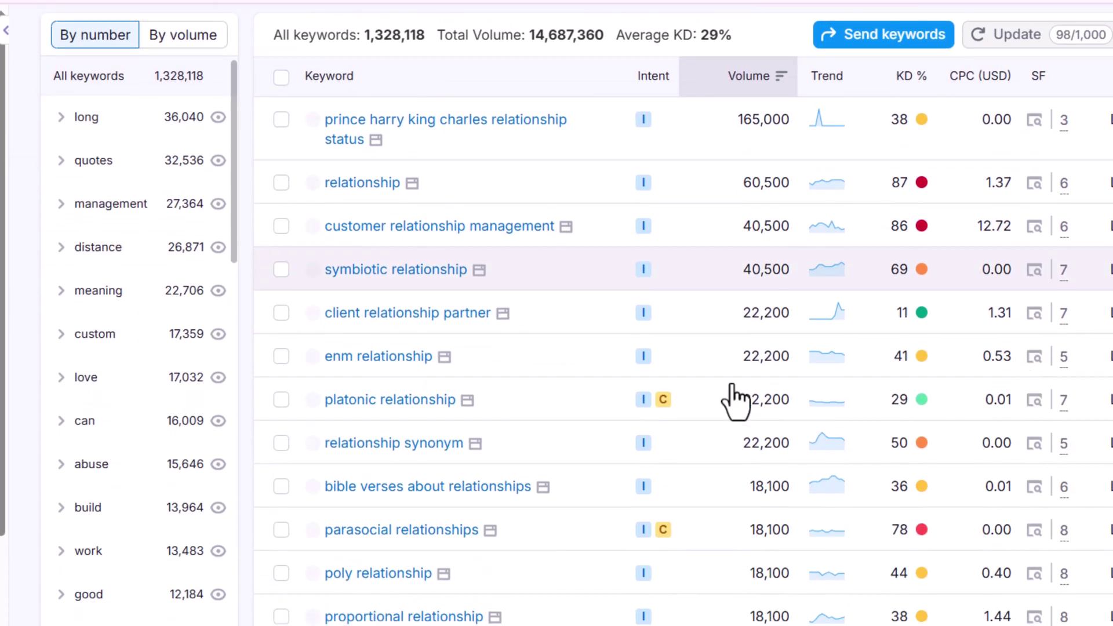
{"action": "scroll", "coordinate": [648, 400], "scroll_direction": "up", "scroll_amount": 5}
{"action": "scroll", "coordinate": [853, 385], "scroll_direction": "down", "scroll_amount": 10}
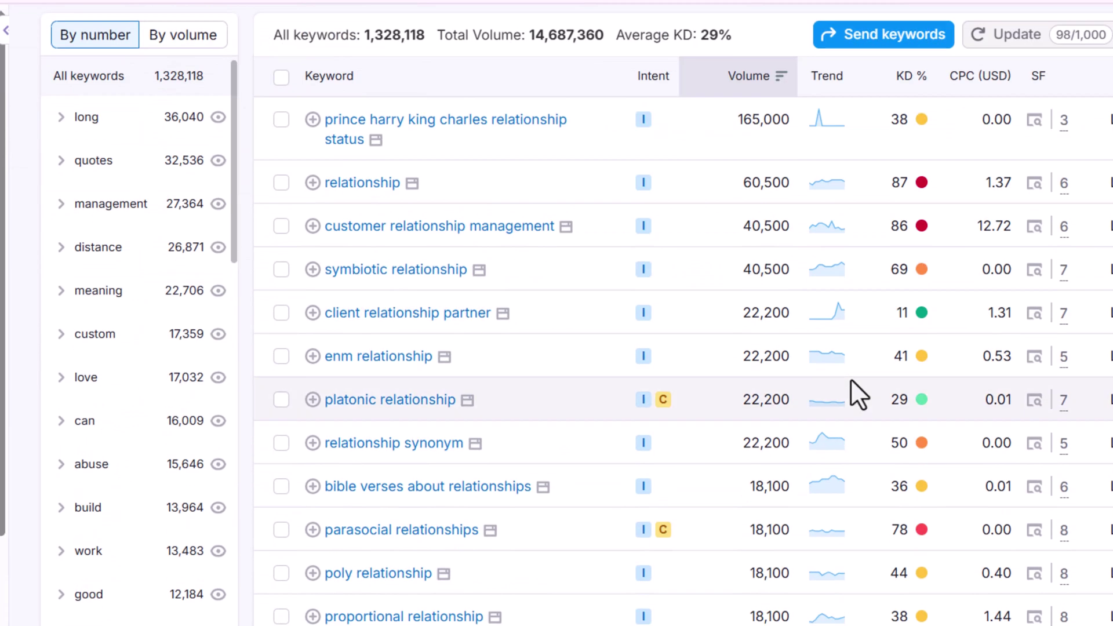
{"action": "scroll", "coordinate": [850, 378], "scroll_direction": "down", "scroll_amount": 3}
{"action": "scroll", "coordinate": [851, 378], "scroll_direction": "up", "scroll_amount": 8}
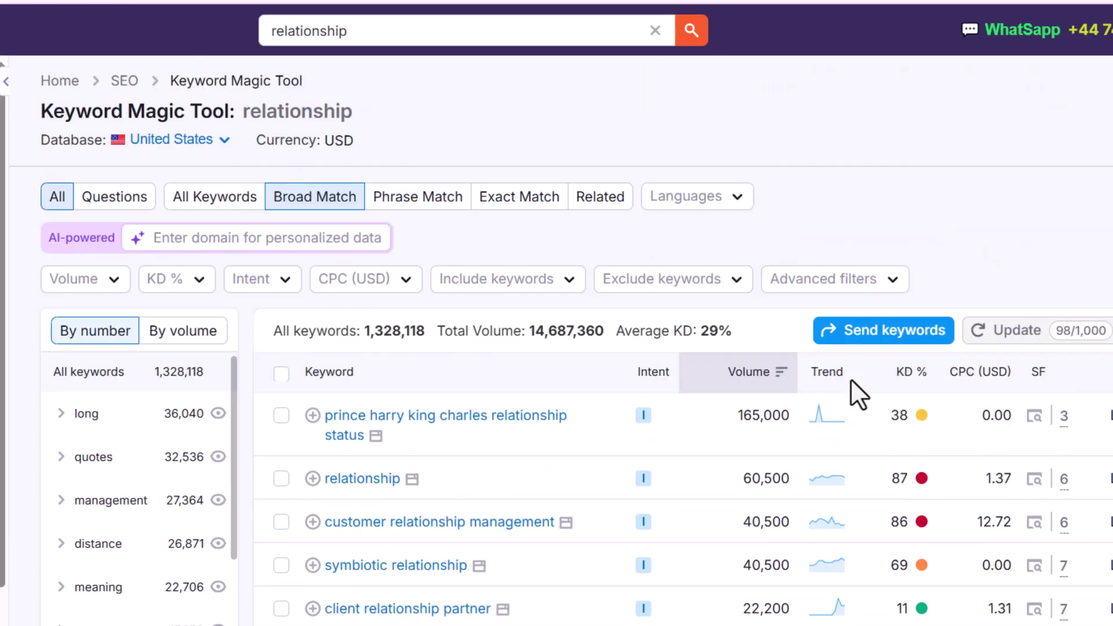
{"action": "left_click", "coordinate": [73, 288]}
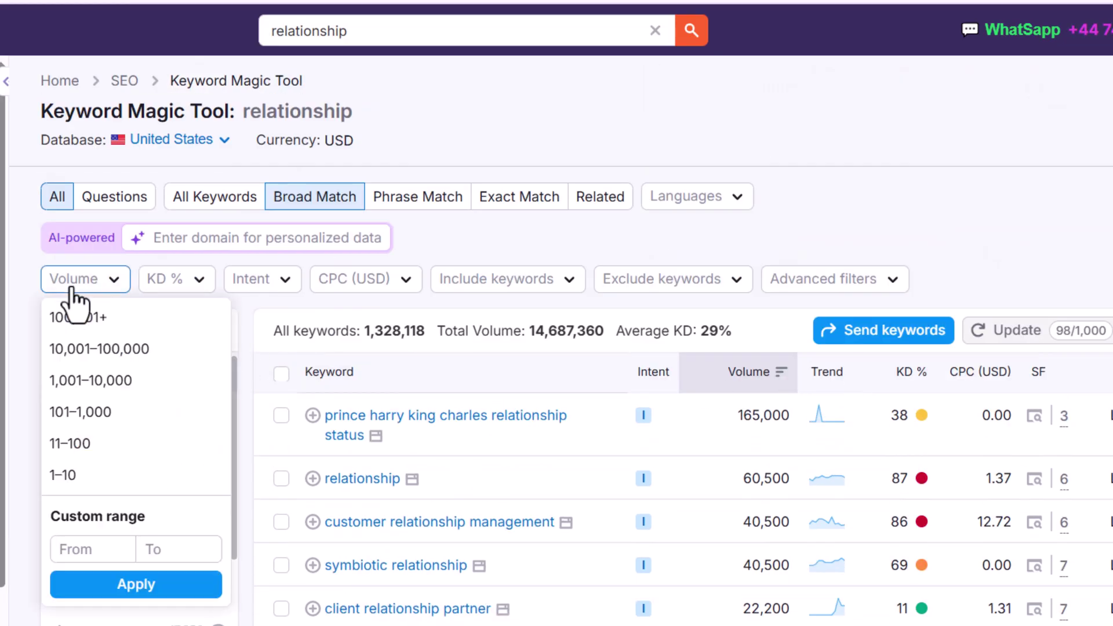
{"action": "left_click", "coordinate": [77, 390]}
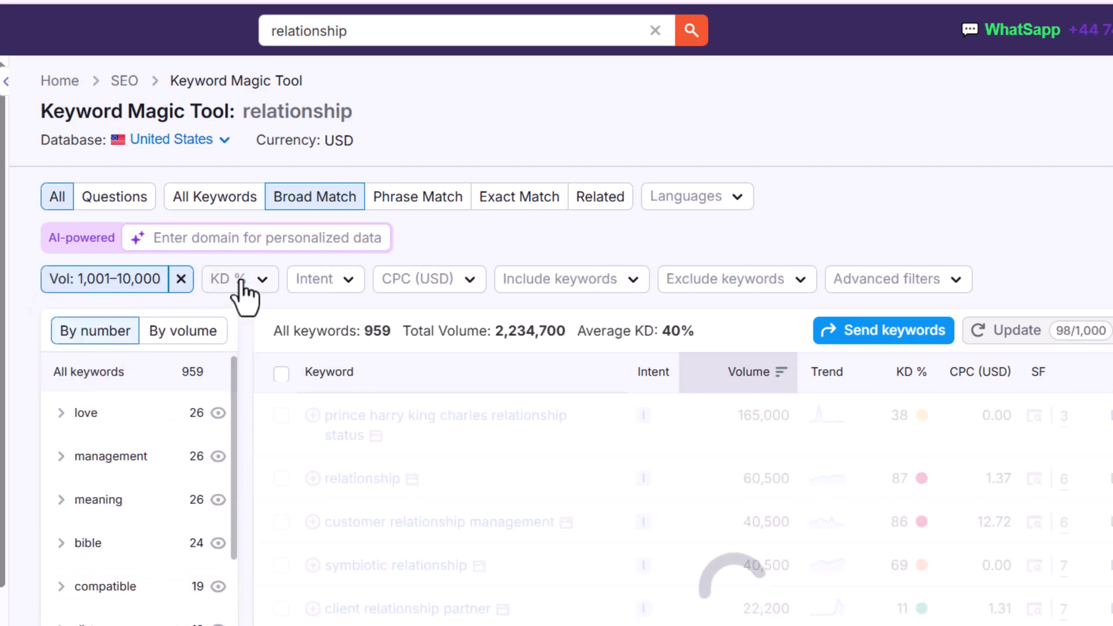
{"action": "left_click", "coordinate": [262, 280]}
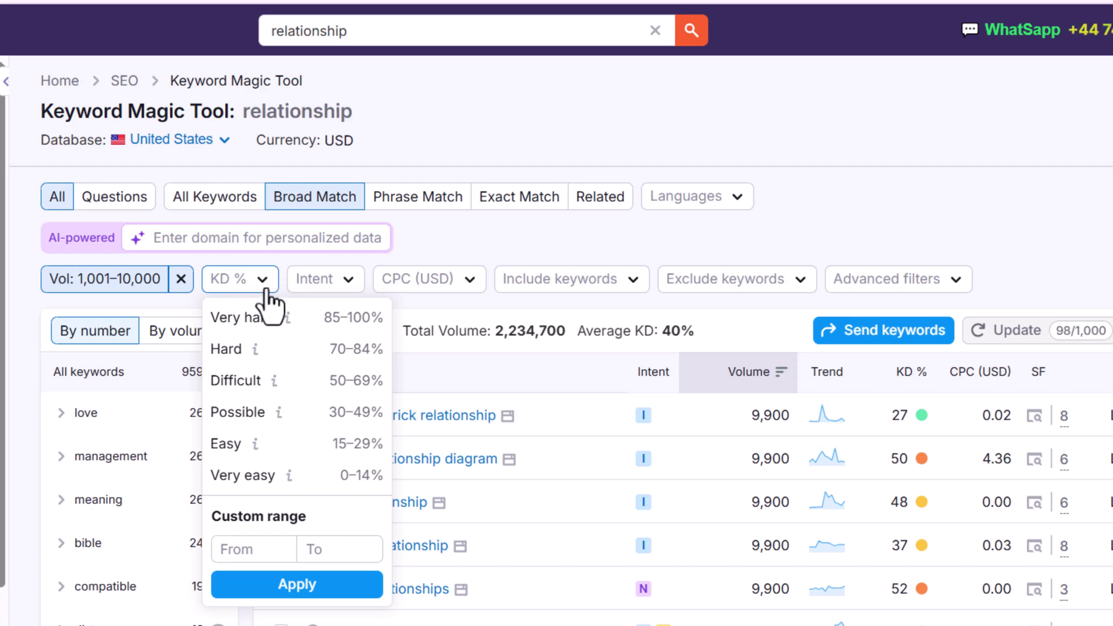
{"action": "left_click", "coordinate": [247, 444]}
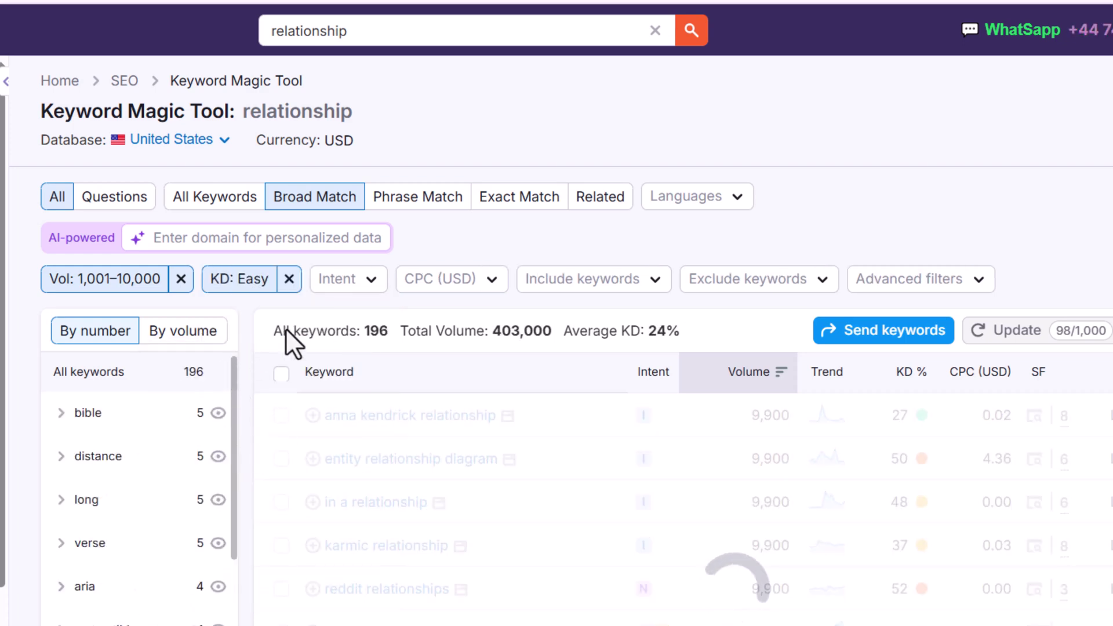
{"action": "scroll", "coordinate": [1043, 278], "scroll_direction": "down", "scroll_amount": 2}
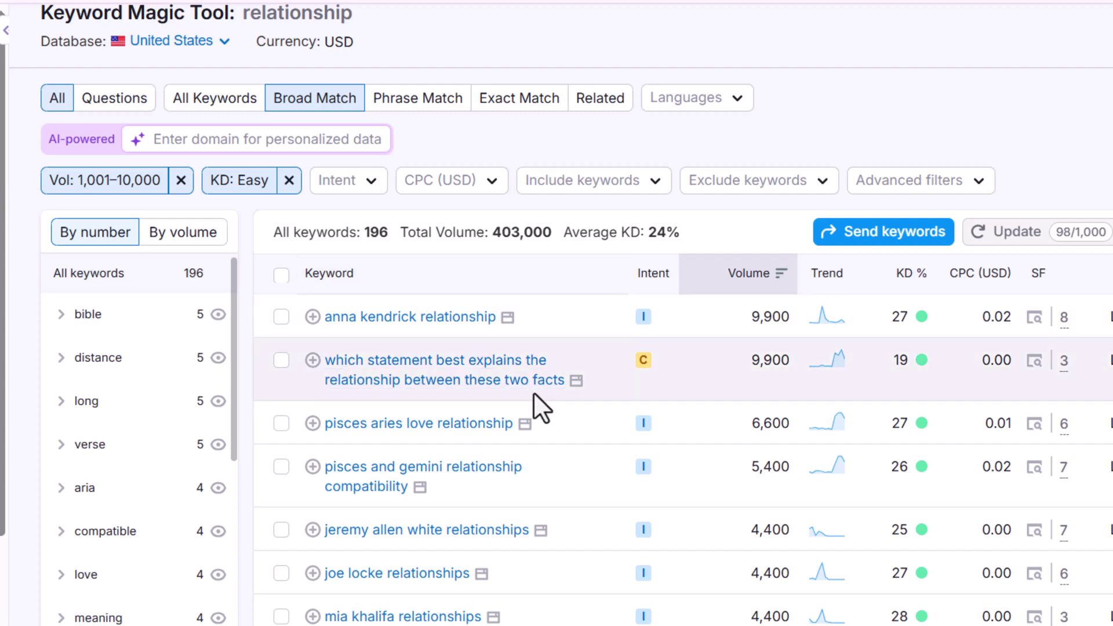
{"action": "scroll", "coordinate": [559, 444], "scroll_direction": "down", "scroll_amount": 3}
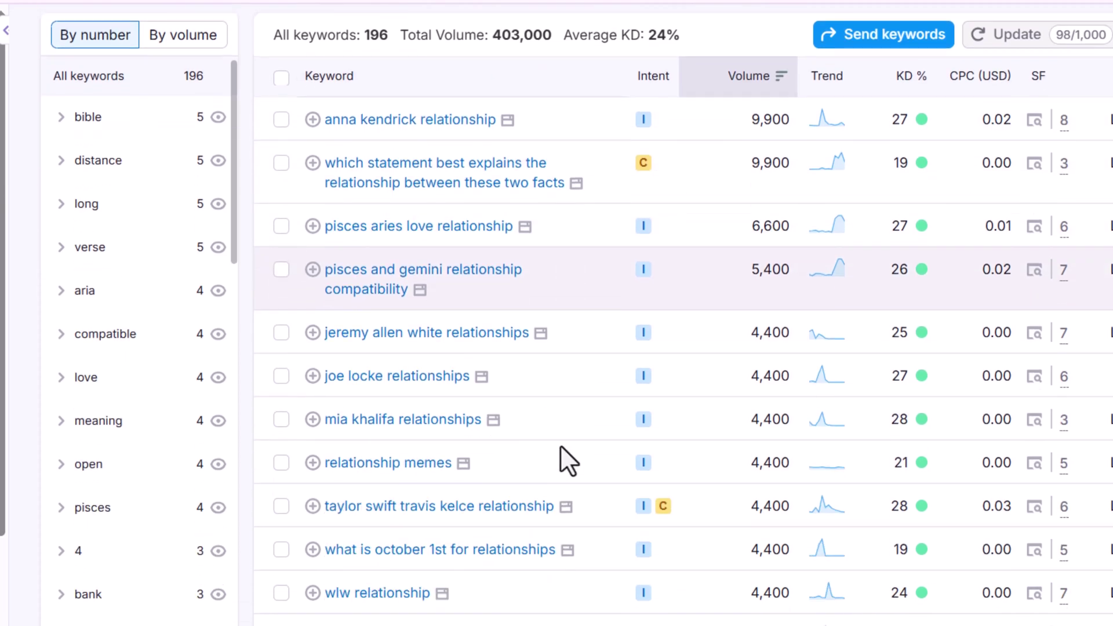
Open the overview of the keyword "noah jupe relationships" from the filtered list and examine its SERP analysis, difficulty and keyword ideas.
{"action": "scroll", "coordinate": [927, 468], "scroll_direction": "down", "scroll_amount": 6}
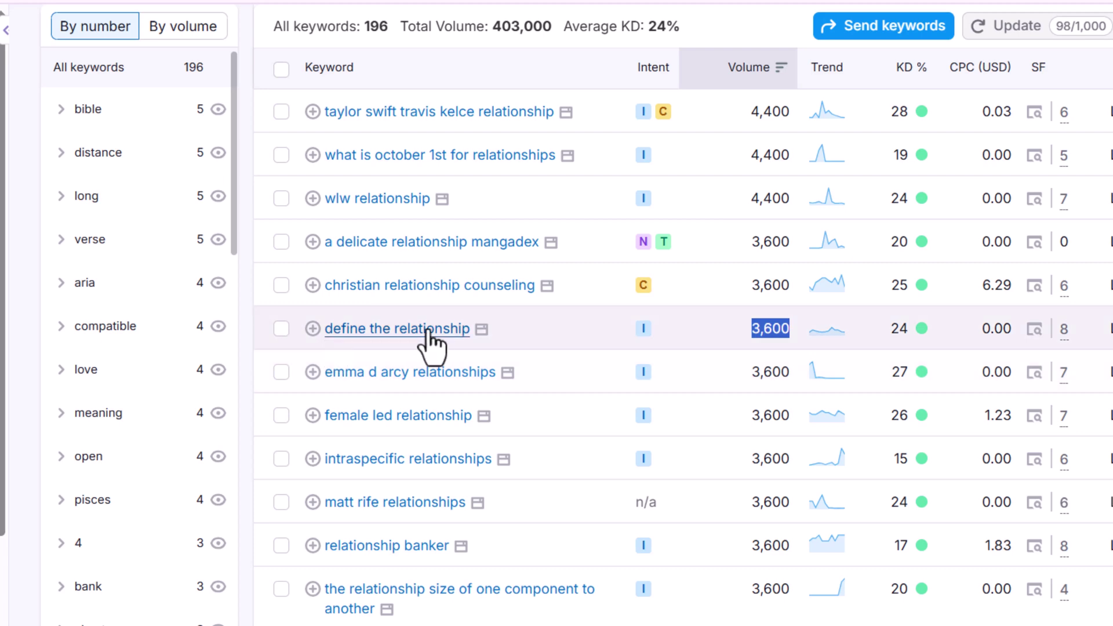
{"action": "scroll", "coordinate": [550, 432], "scroll_direction": "down", "scroll_amount": 5}
{"action": "scroll", "coordinate": [549, 426], "scroll_direction": "down", "scroll_amount": 6}
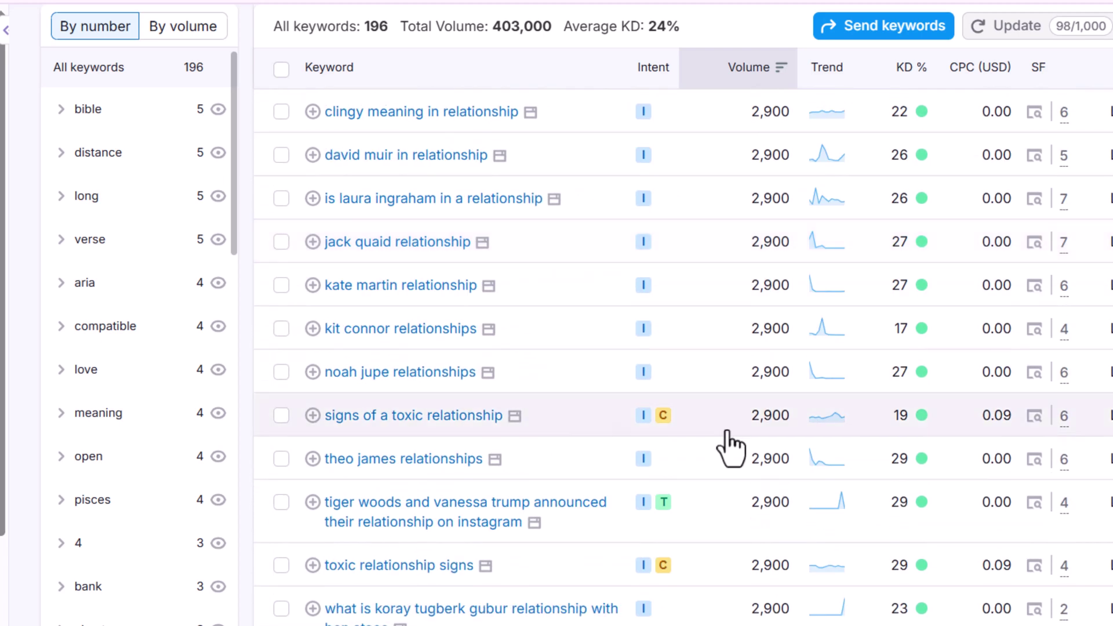
{"action": "mouse_move", "coordinate": [896, 473]}
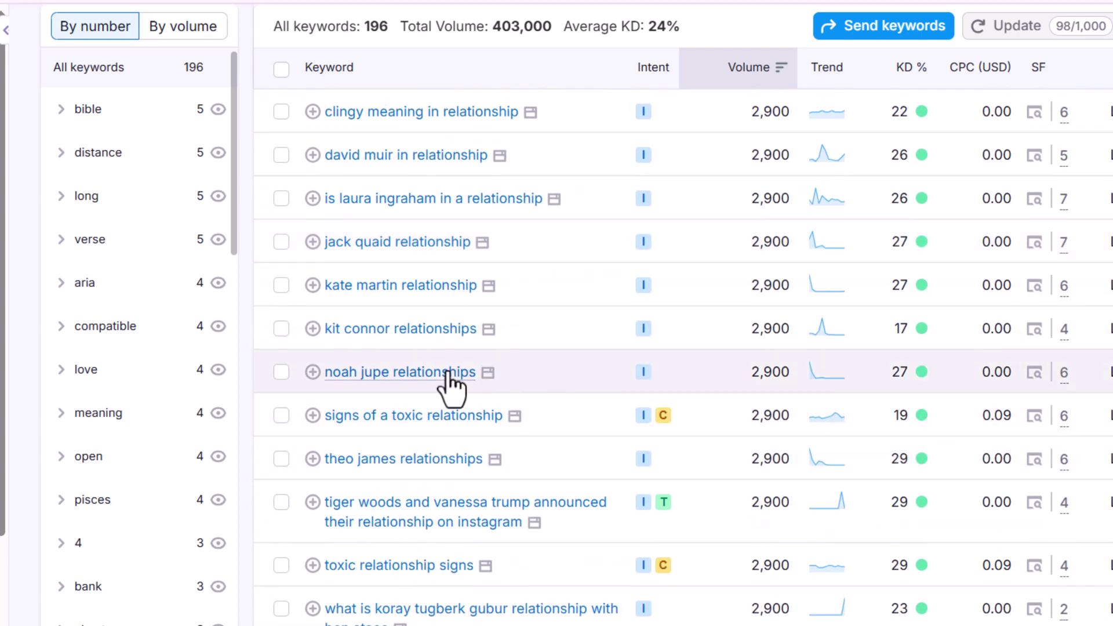
{"action": "left_click", "coordinate": [362, 373]}
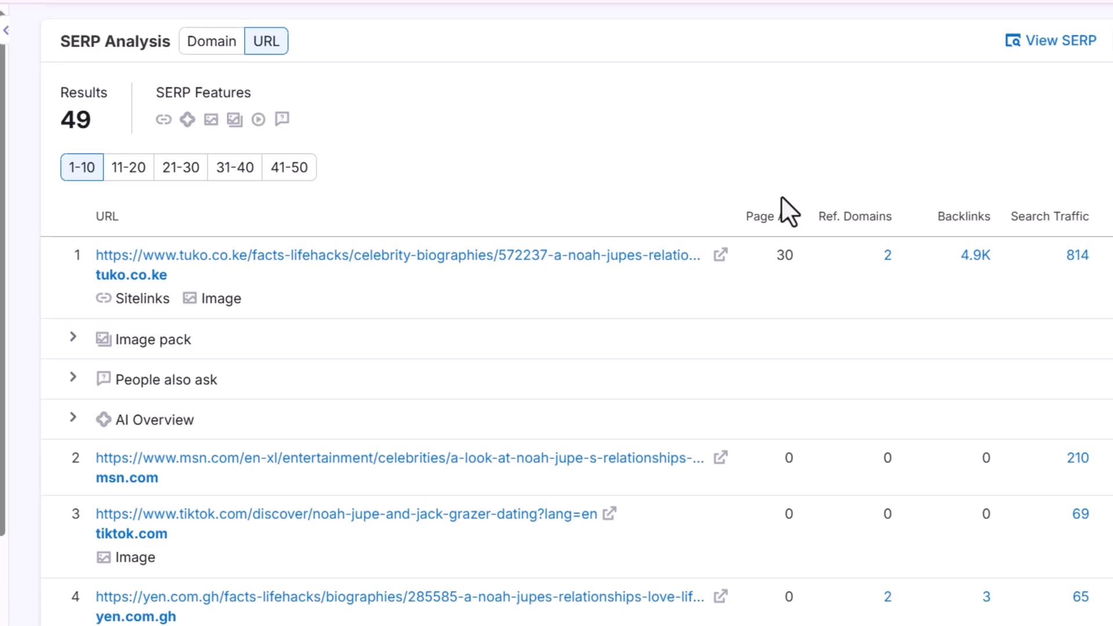
{"action": "scroll", "coordinate": [781, 196], "scroll_direction": "up", "scroll_amount": 5}
{"action": "scroll", "coordinate": [781, 196], "scroll_direction": "down", "scroll_amount": 7}
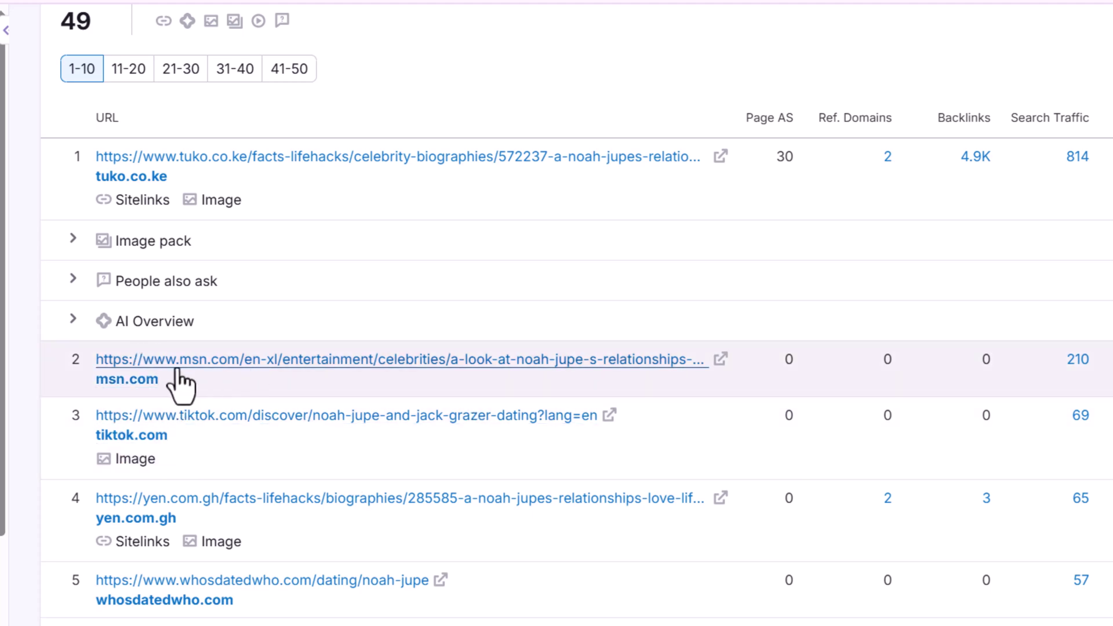
{"action": "scroll", "coordinate": [181, 385], "scroll_direction": "up", "scroll_amount": 5}
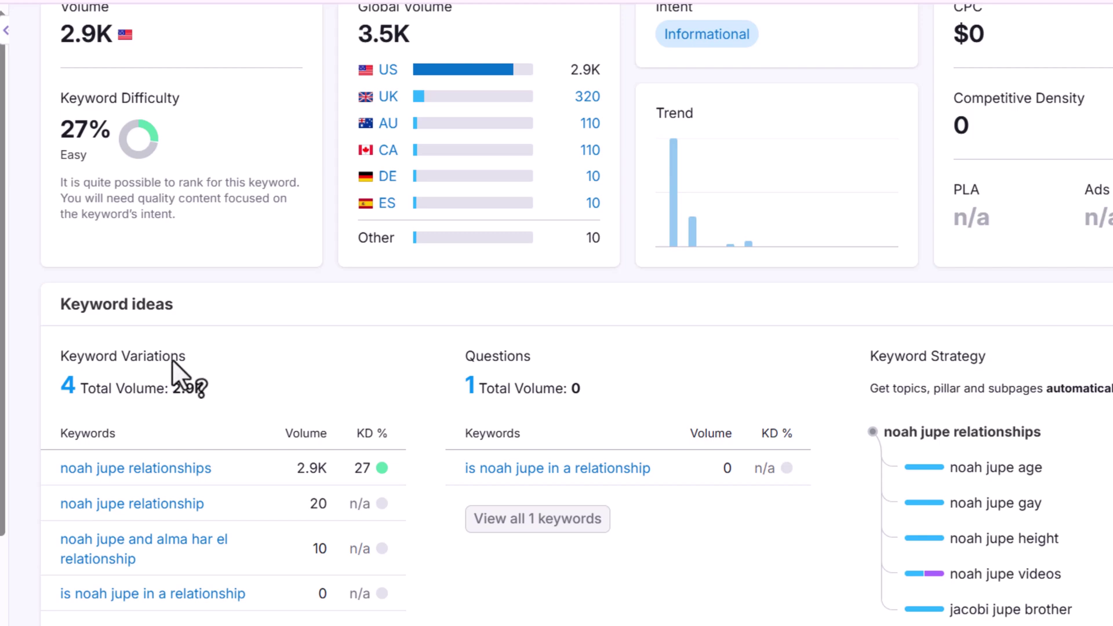
Return to the Keyword Magic Tool results for "relationship" and look over the filtered keywords back to the beginning of the list.
{"action": "left_click", "coordinate": [181, 380]}
{"action": "scroll", "coordinate": [538, 408], "scroll_direction": "up", "scroll_amount": 20}
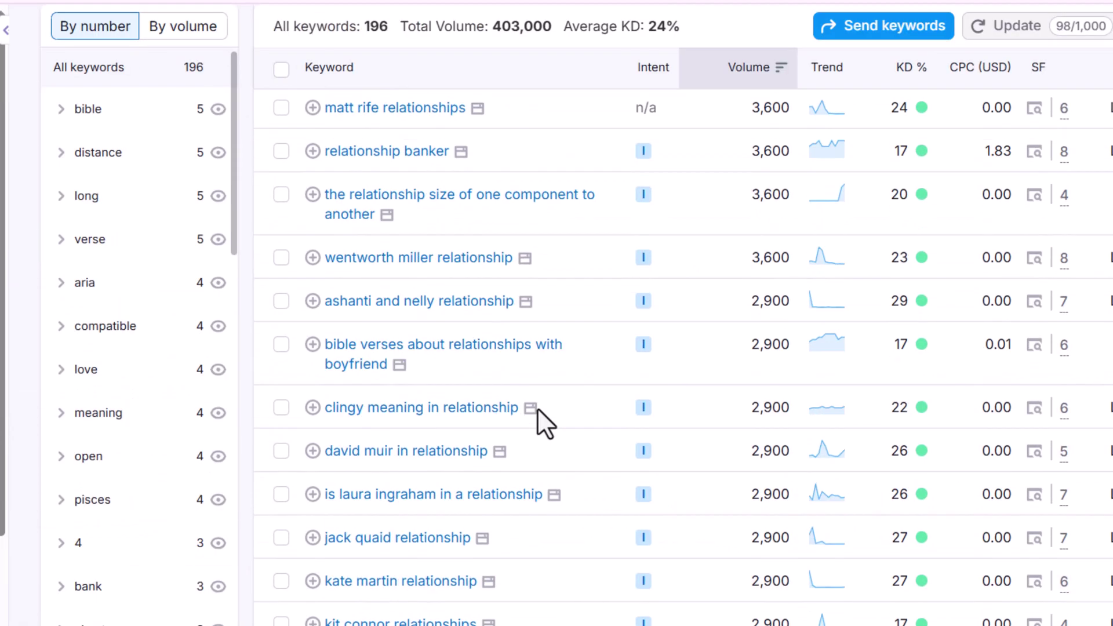
{"action": "scroll", "coordinate": [538, 408], "scroll_direction": "up", "scroll_amount": 2}
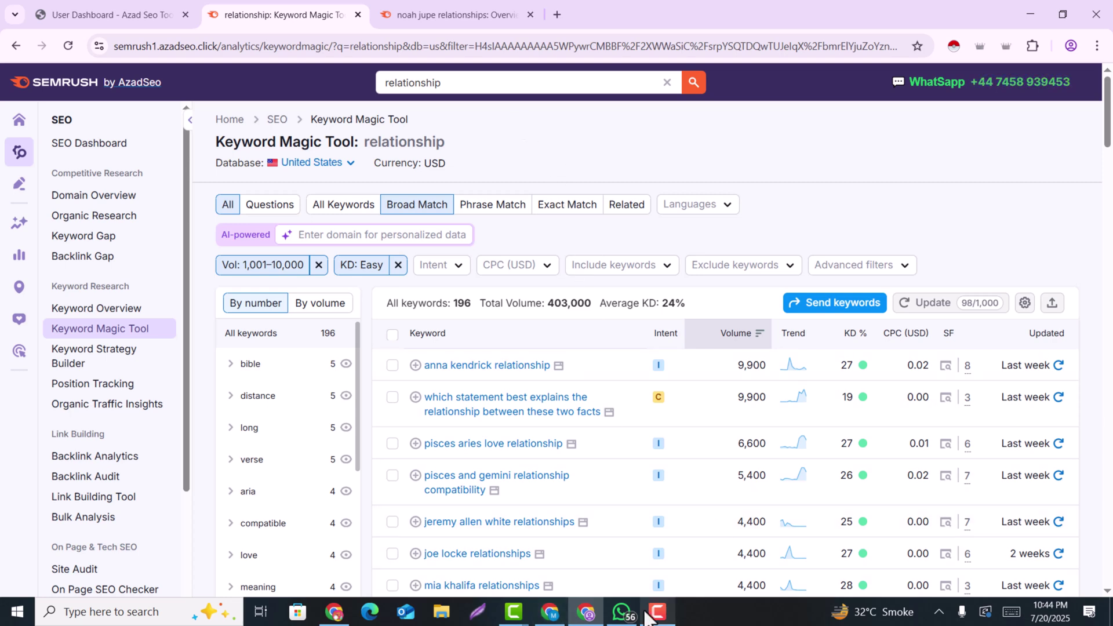
Switch to the other Chrome window showing Ahrefs' Free Keyword Generator and look over its search page.
{"action": "mouse_move", "coordinate": [550, 613]}
{"action": "left_click", "coordinate": [545, 558]}
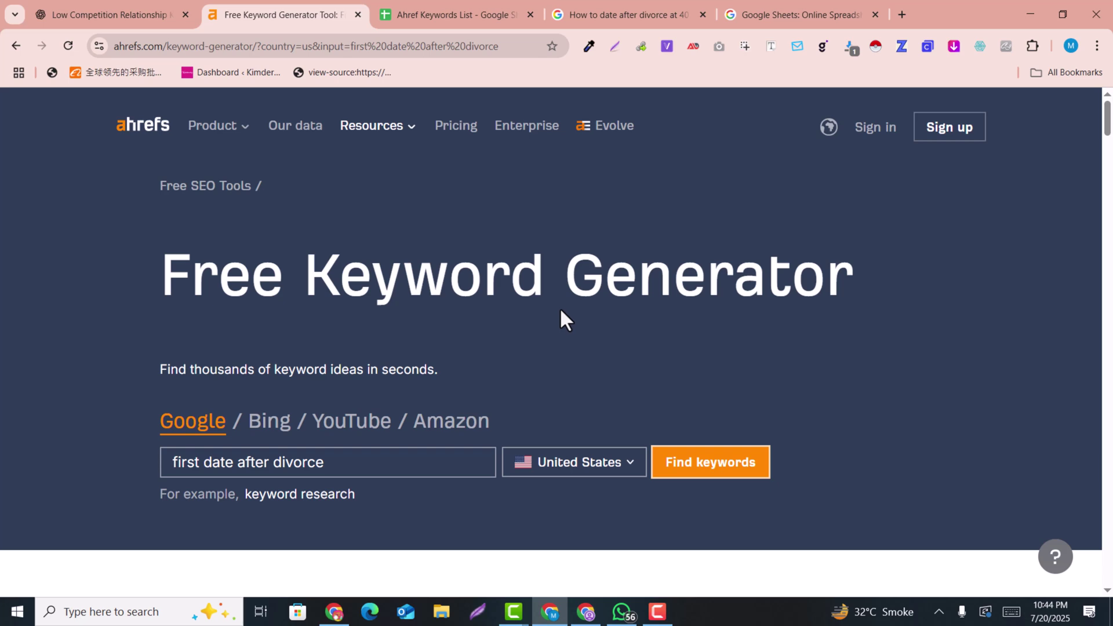
{"action": "scroll", "coordinate": [560, 318], "scroll_direction": "down", "scroll_amount": 1}
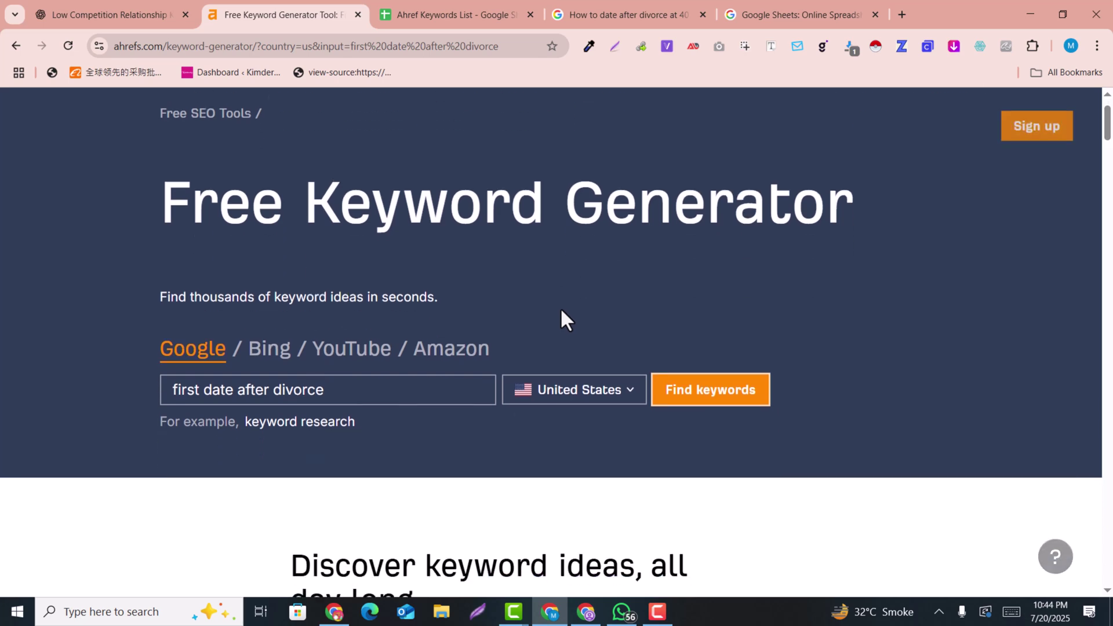
{"action": "scroll", "coordinate": [562, 320], "scroll_direction": "up", "scroll_amount": 1}
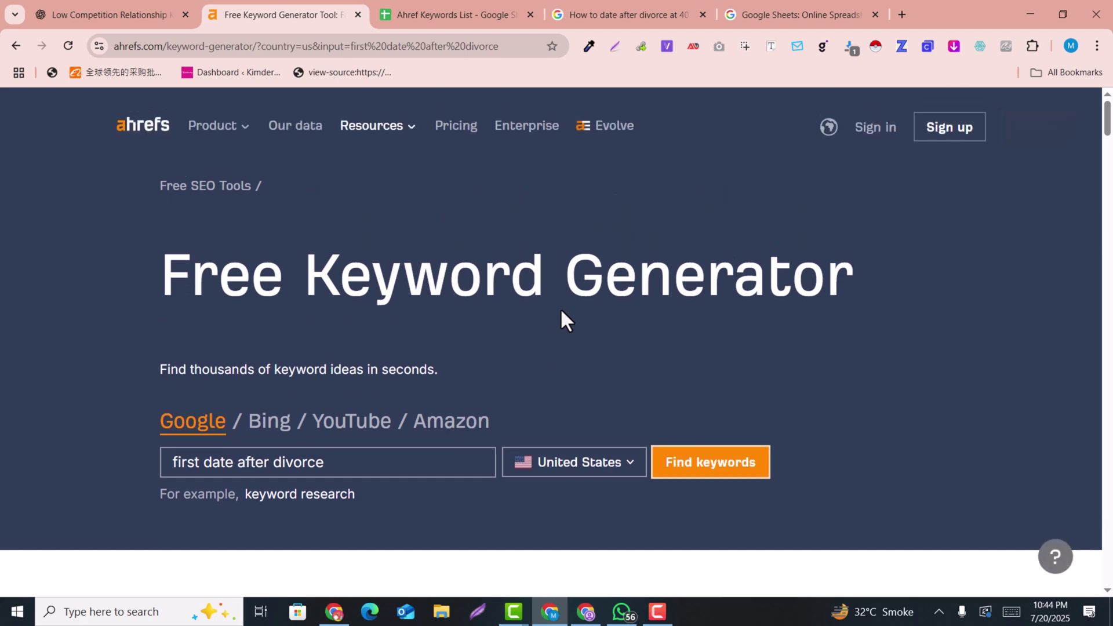